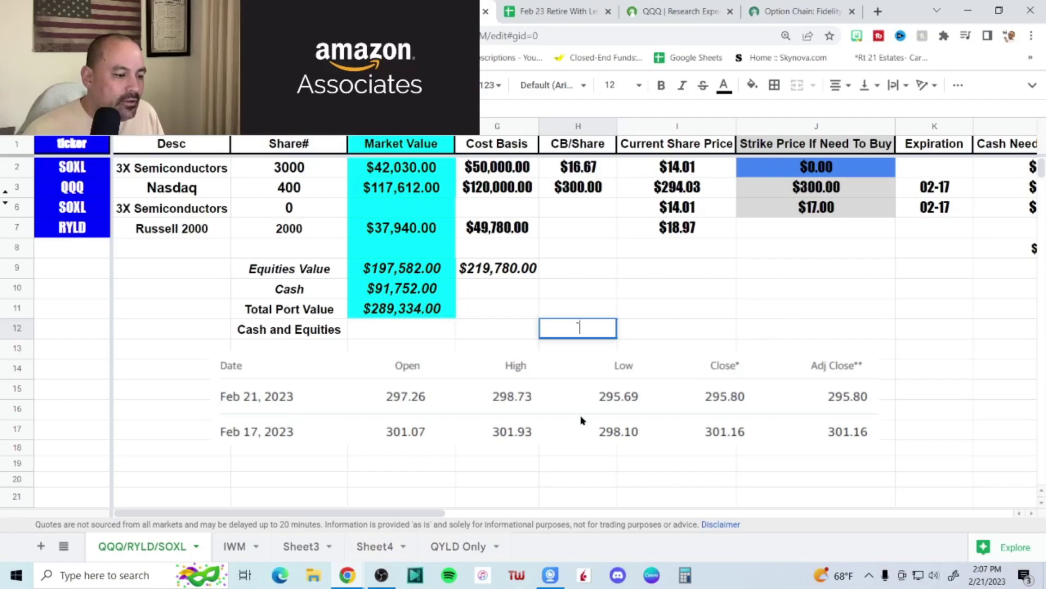
- Move the pasted price-quote table right and up to row 12, alongside QQQ and SOXL figures
left_click_drag(511, 412, 584, 411)
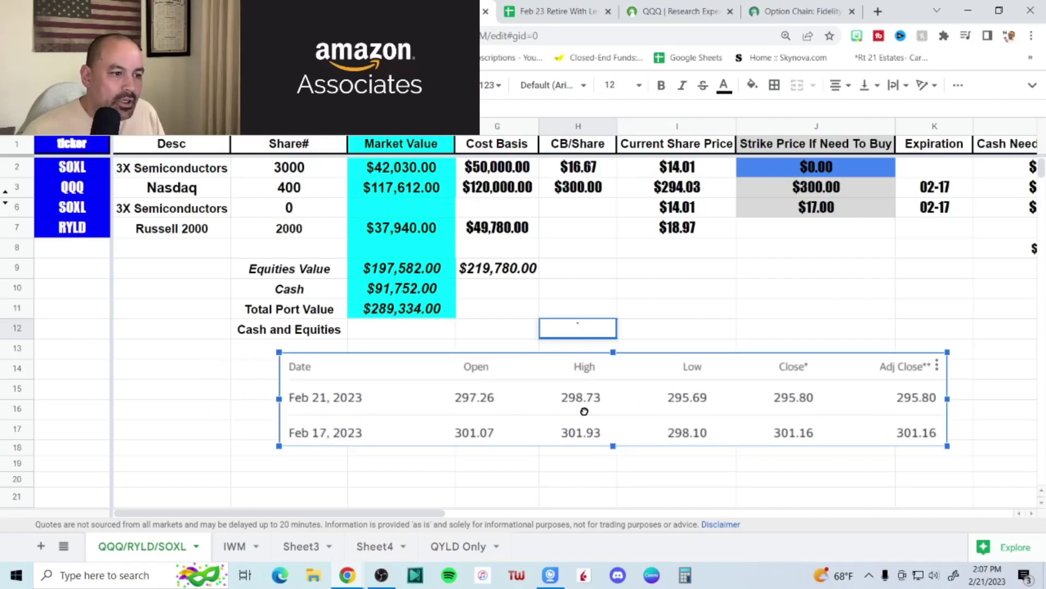
left_click(588, 192)
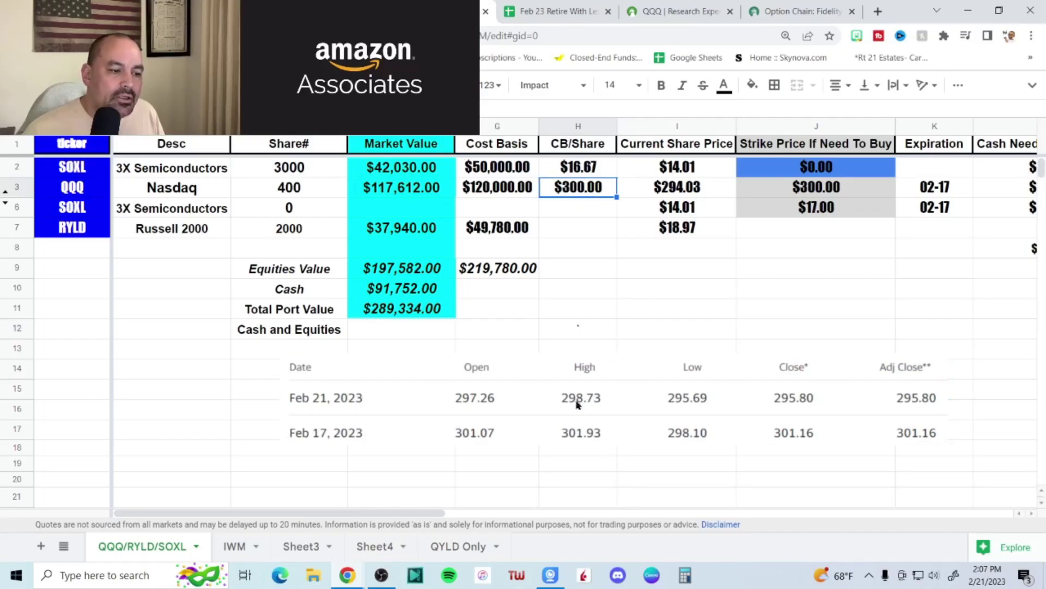
left_click_drag(420, 514, 613, 509)
left_click(657, 205)
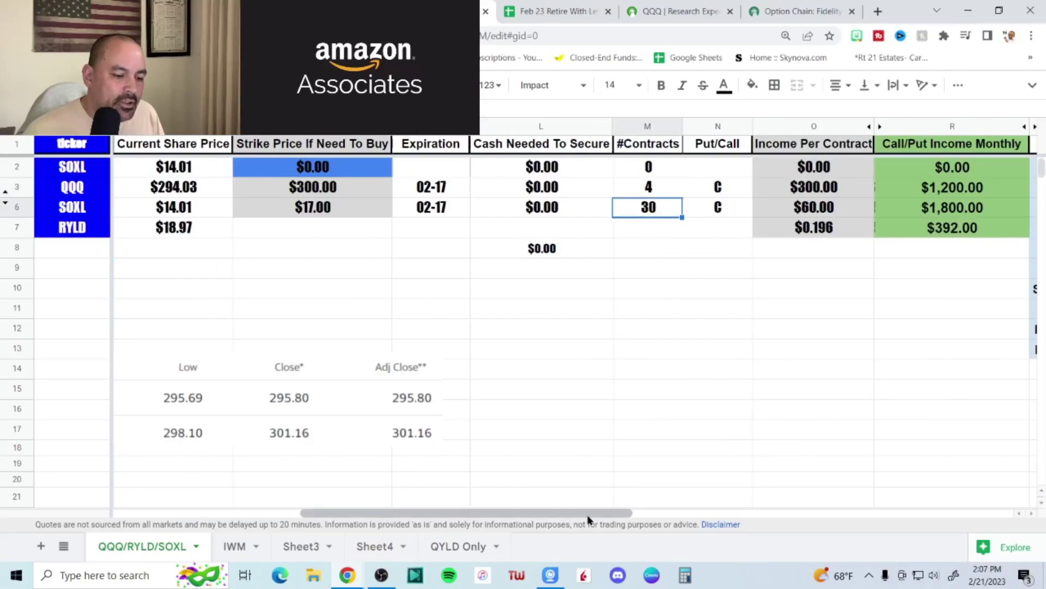
left_click_drag(589, 518, 464, 515)
left_click(514, 418)
left_click_drag(515, 418, 591, 398)
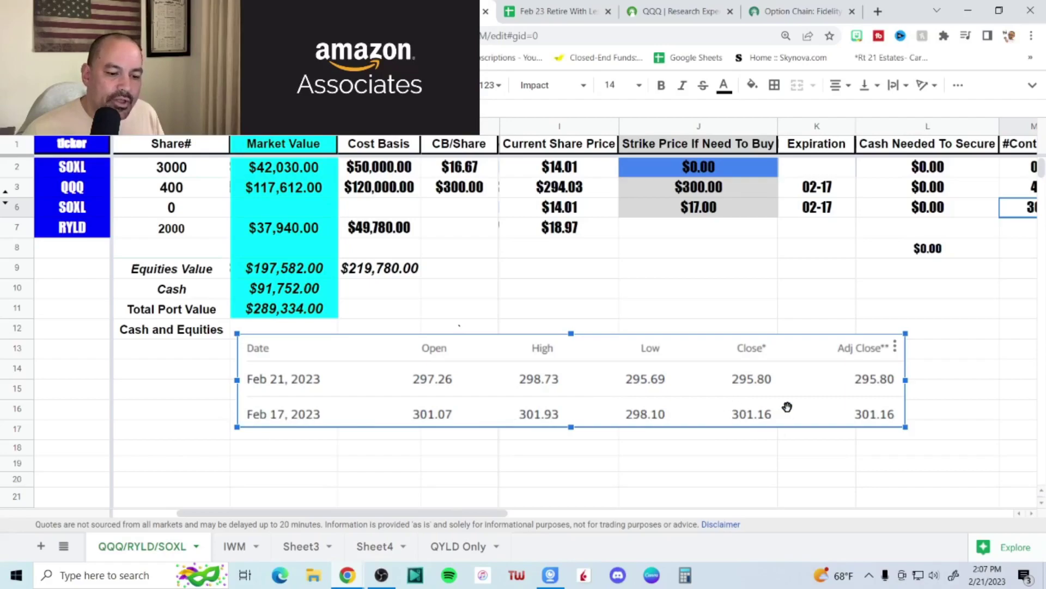
- Delete the pasted price table after checking QQQ's $300.00 strike and $120,000.00 cost basis
left_click(730, 190)
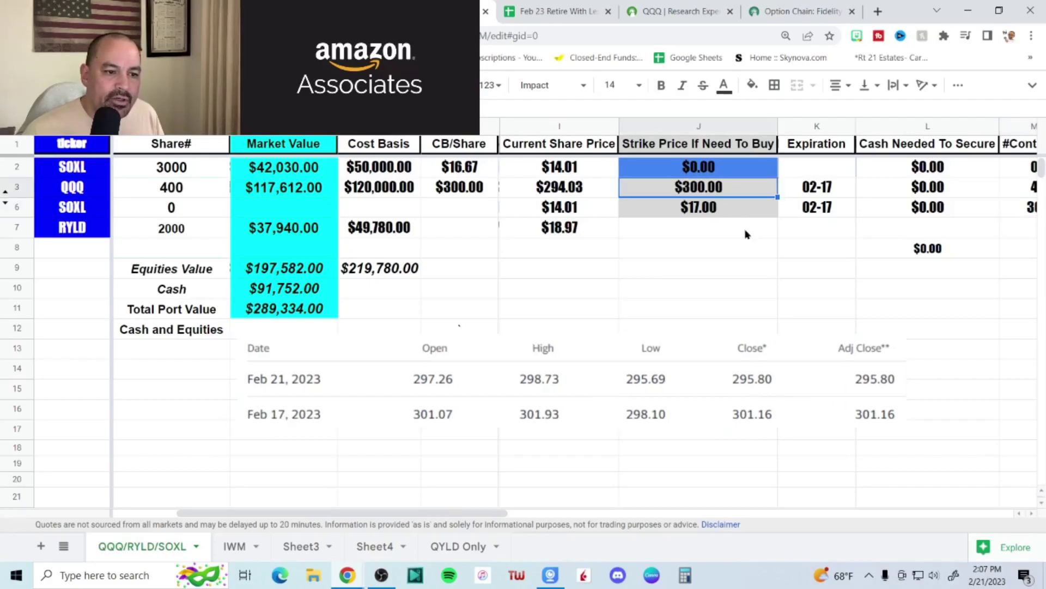
left_click(679, 423)
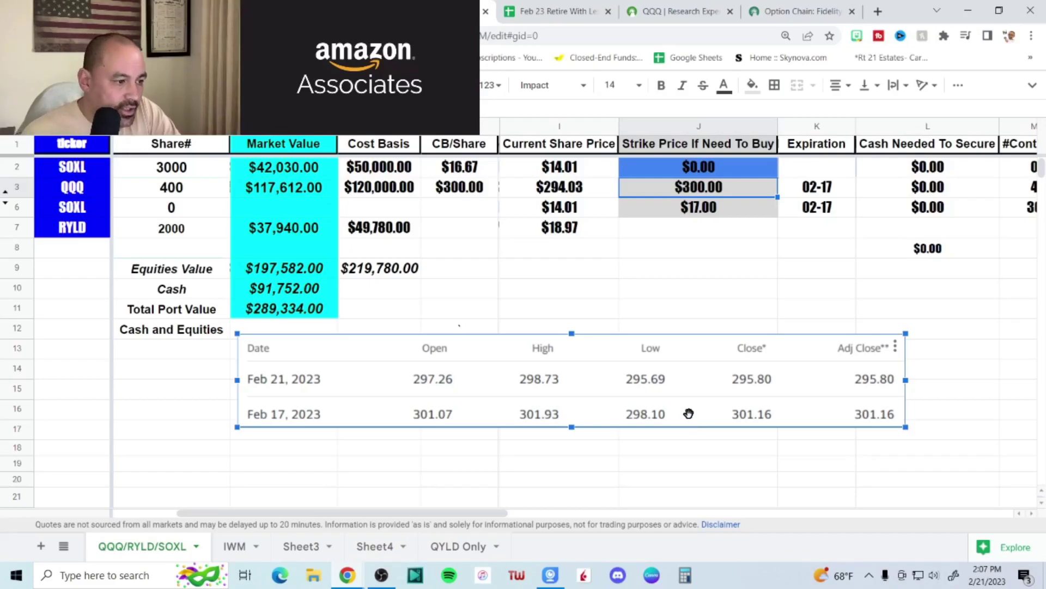
left_click(411, 193)
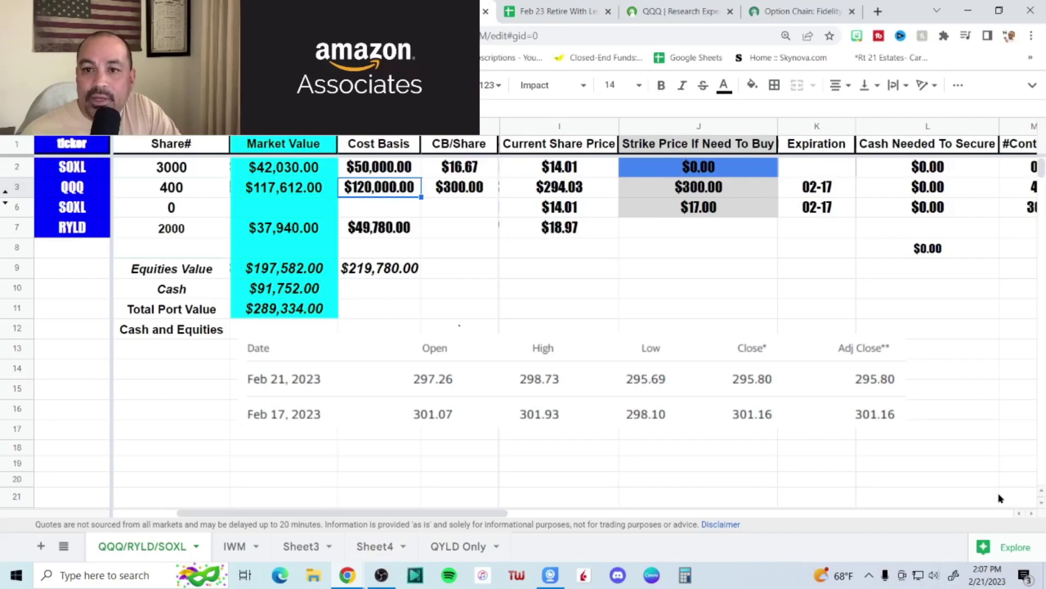
left_click(611, 420)
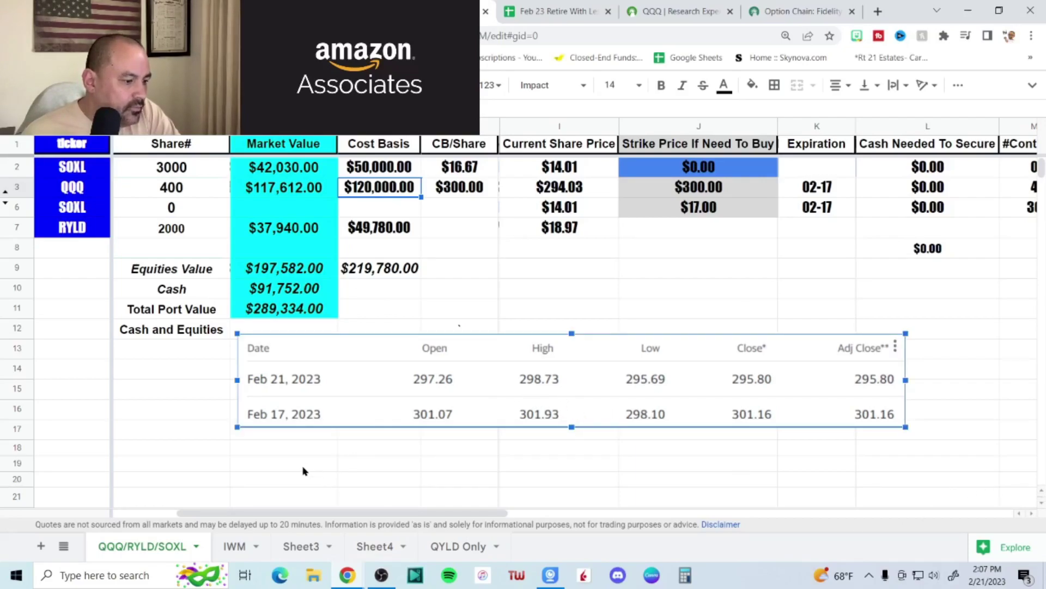
key("Delete")
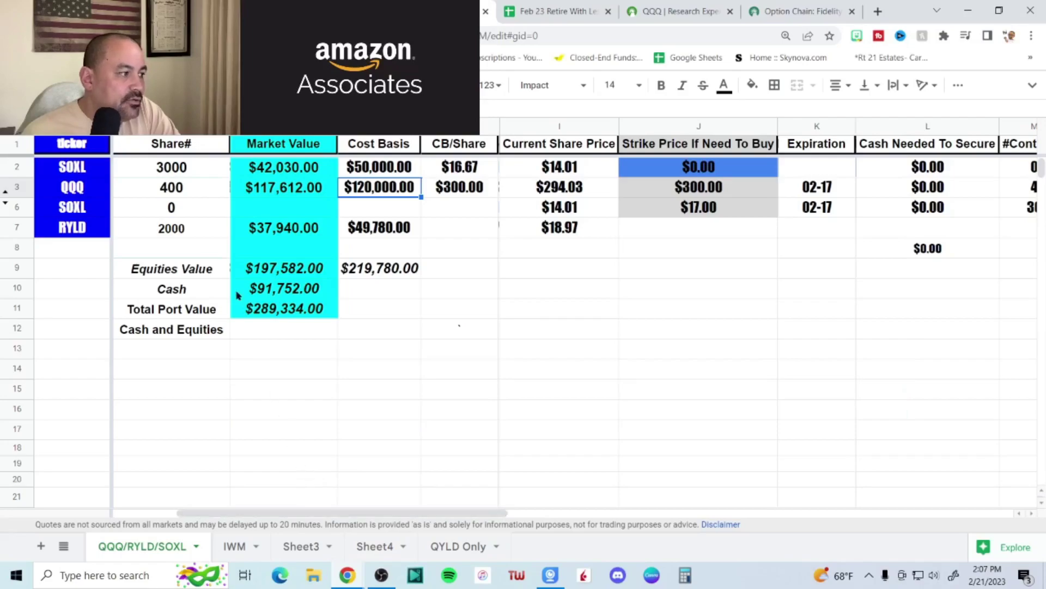
- Check SOXL's $16.67 cost per share, then go to the IWM sheet
left_click(459, 173)
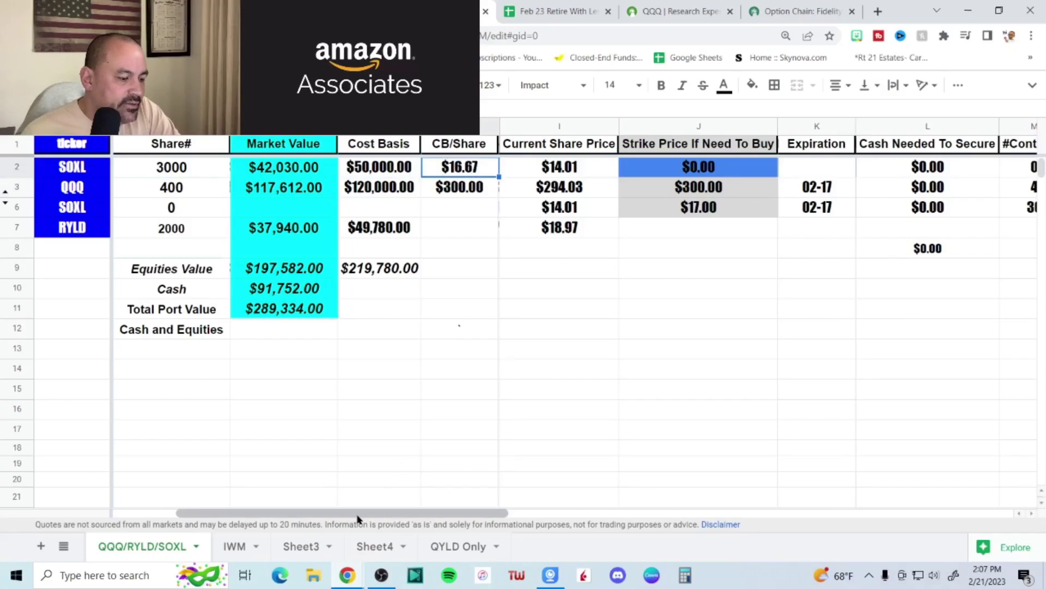
left_click_drag(360, 517, 539, 518)
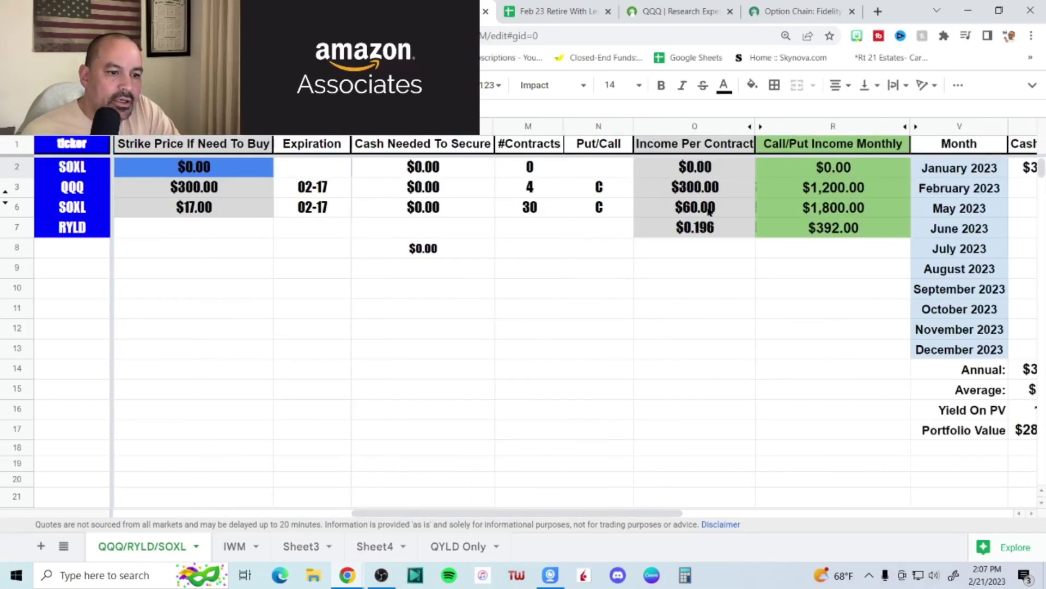
left_click(233, 547)
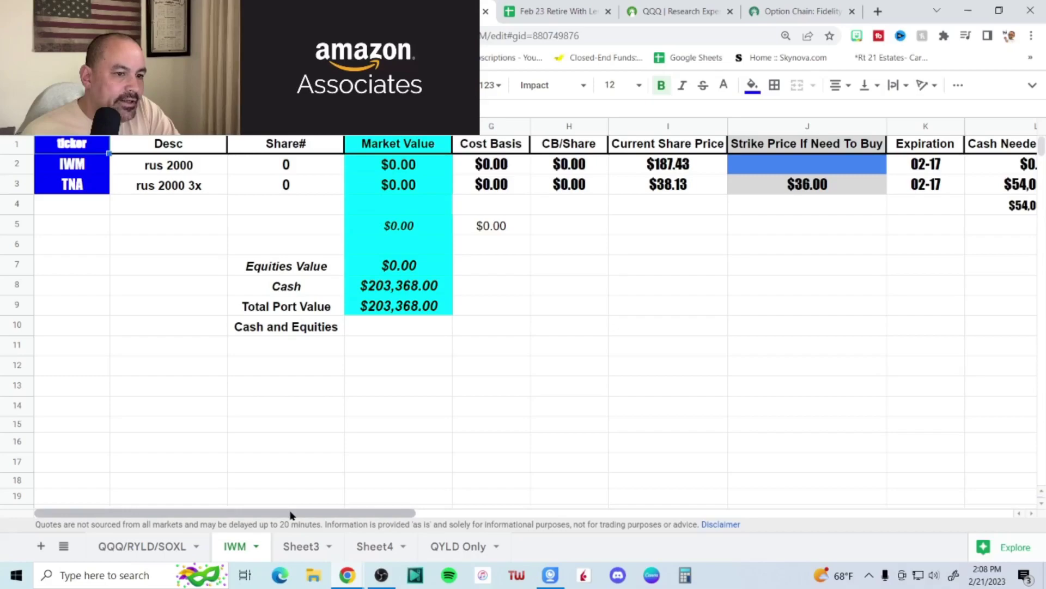
left_click_drag(291, 515, 517, 518)
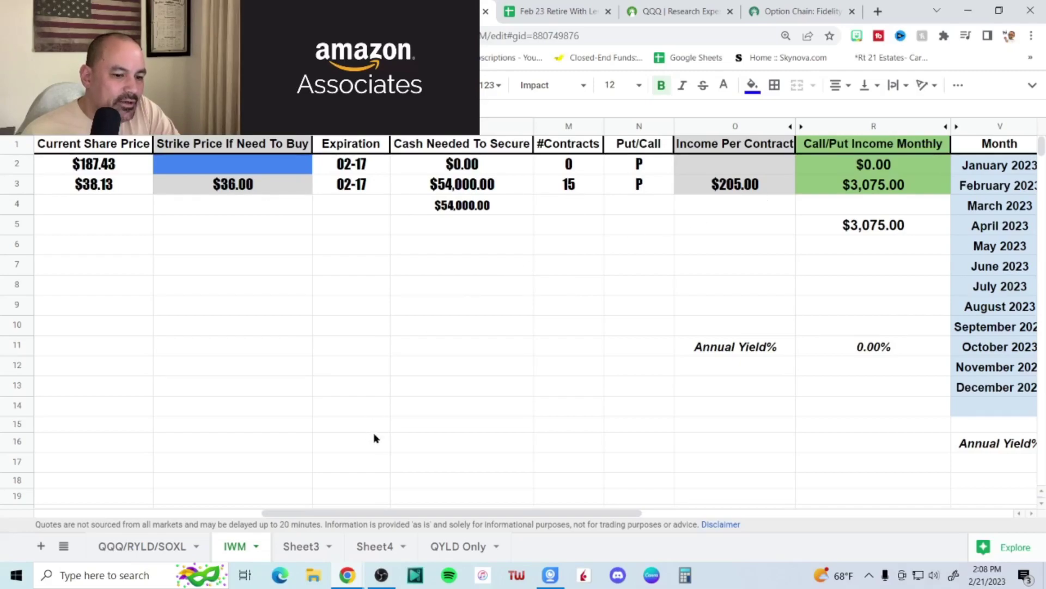
left_click_drag(432, 512, 260, 508)
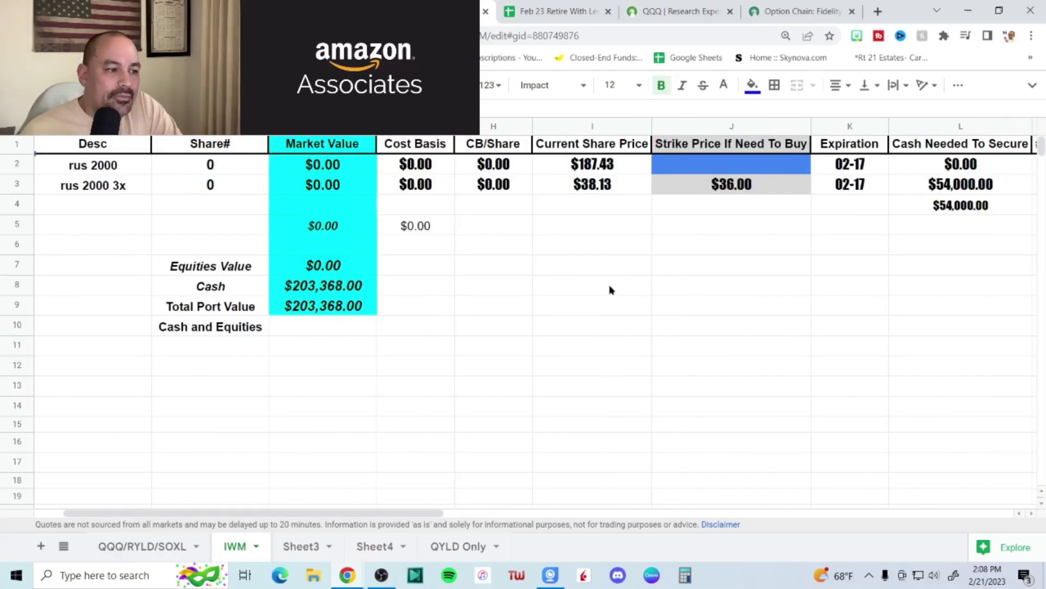
- Switch to the Feb 23 spreadsheet copy and select the QQQ row with its $285.00 strike
left_click(558, 11)
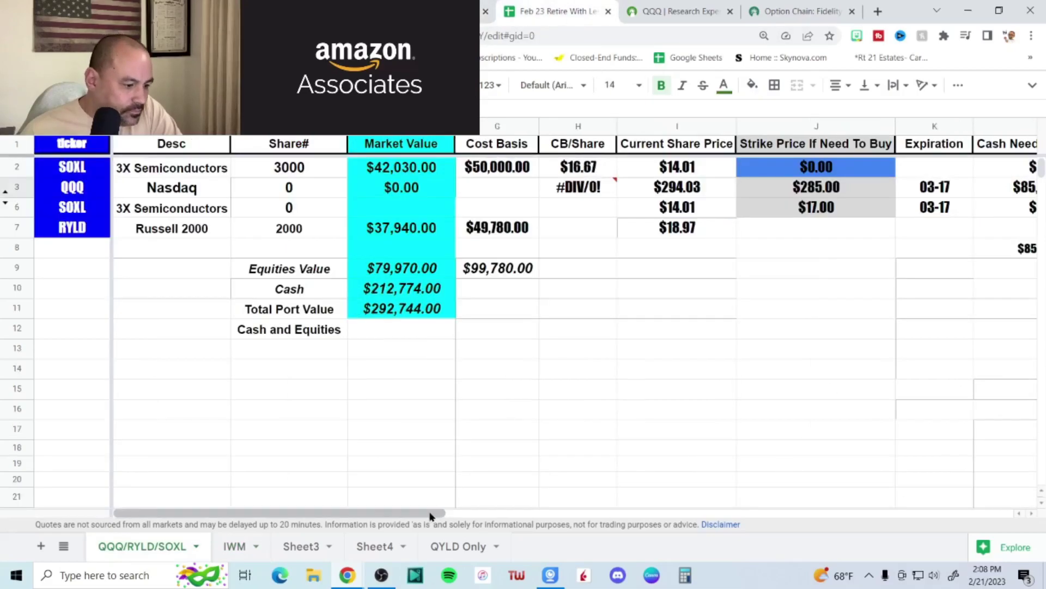
left_click(16, 188)
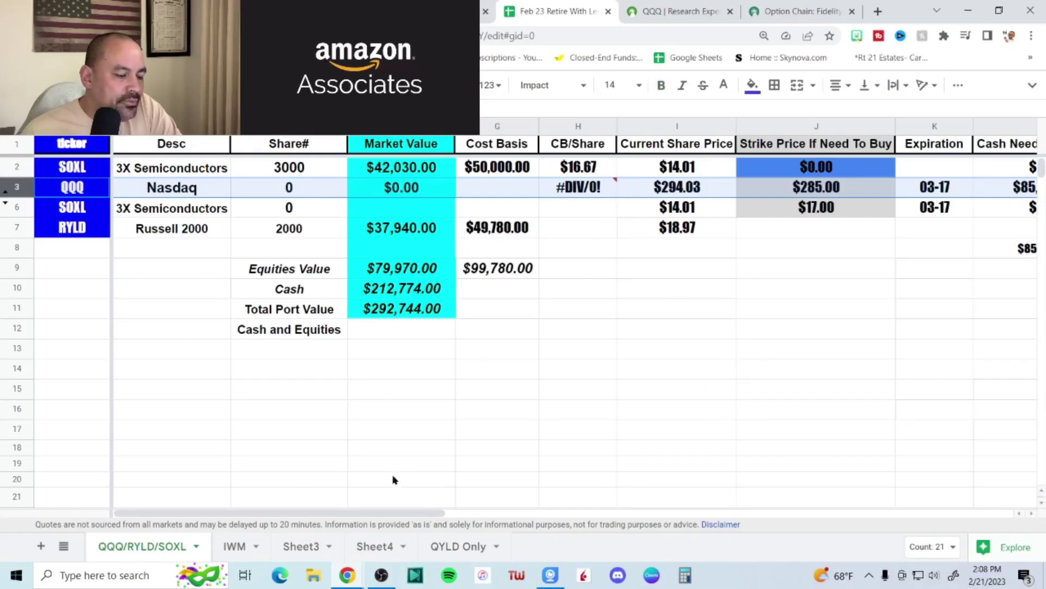
left_click_drag(379, 516, 537, 507)
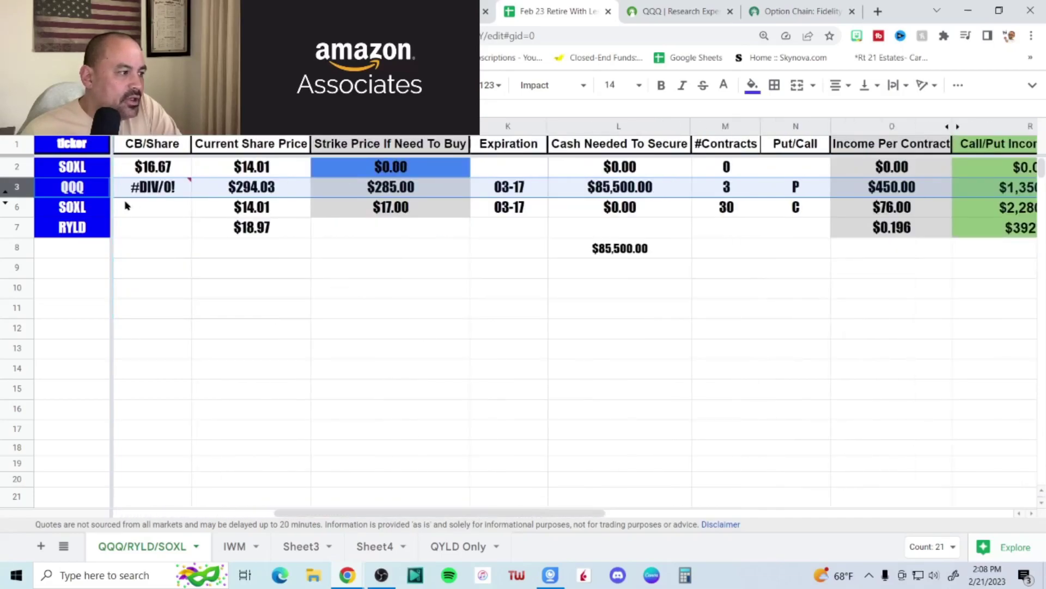
left_click(415, 192)
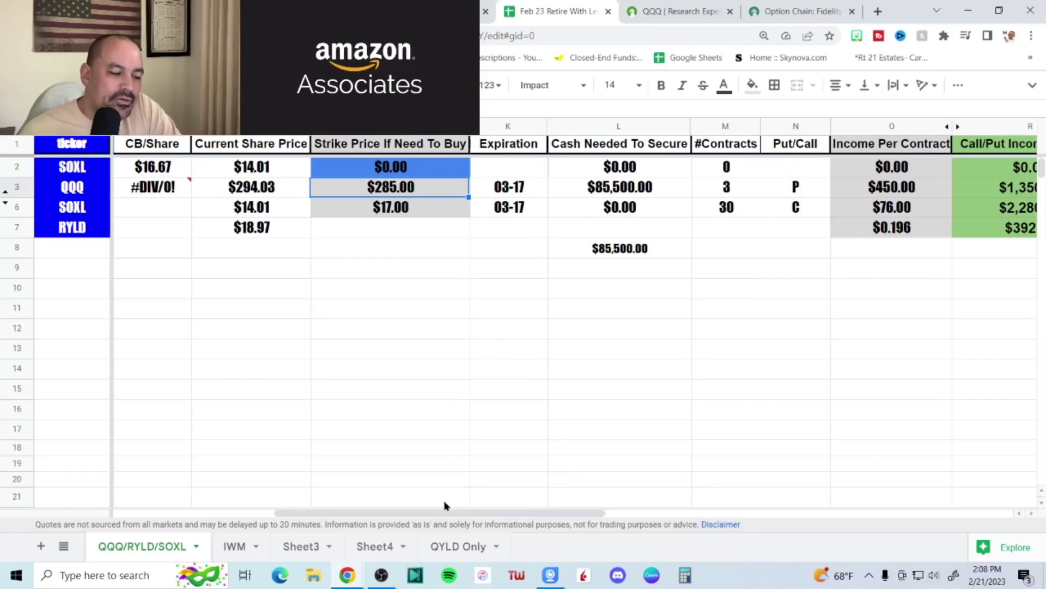
left_click_drag(439, 515, 469, 516)
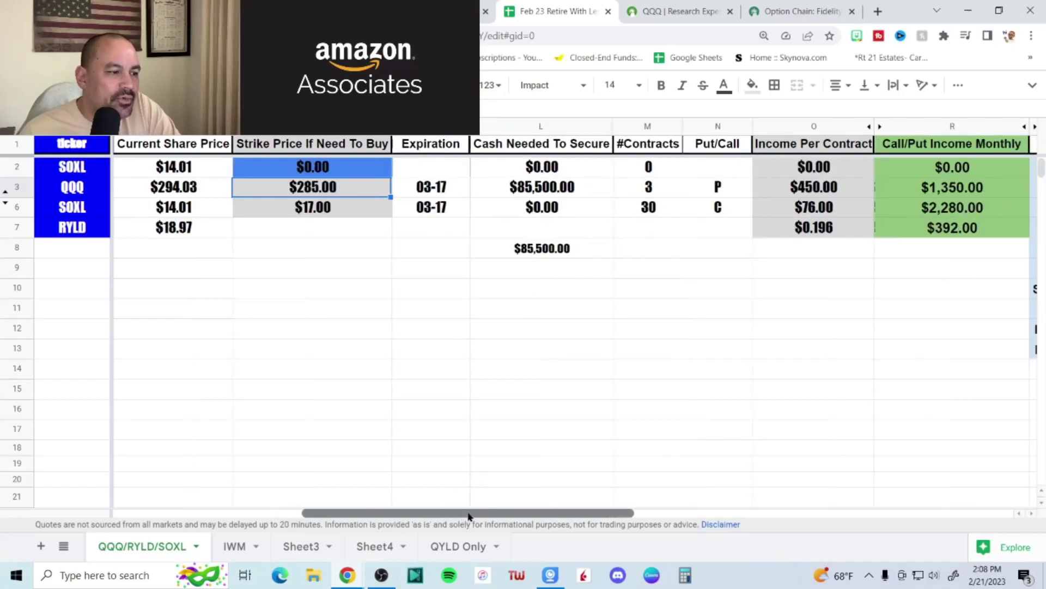
- Review QQQ's $85,500.00 cash to secure, contract count, put type P and $450.00 per contract
left_click(570, 191)
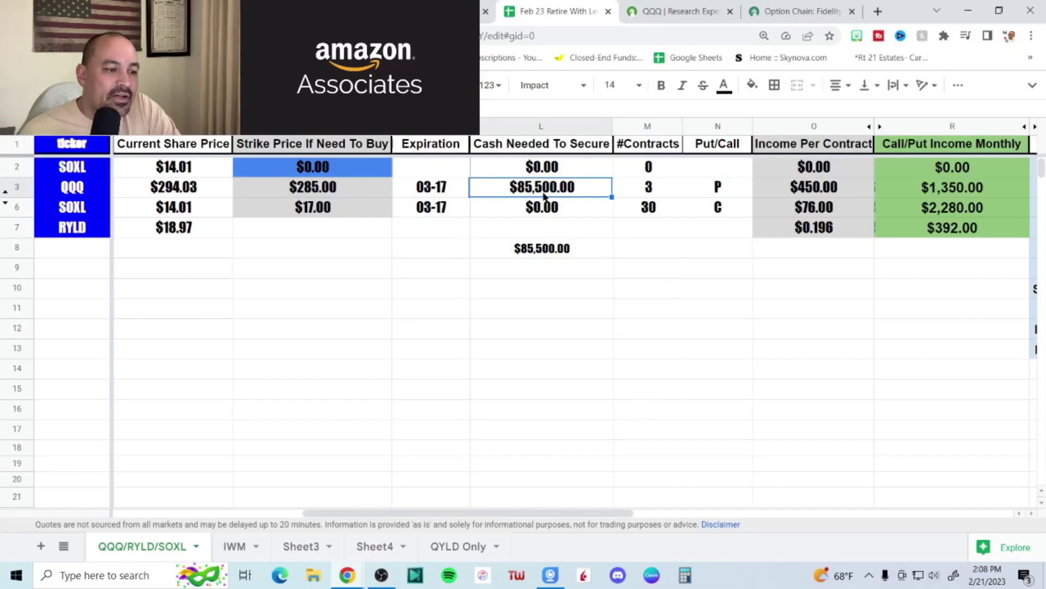
left_click(654, 190)
left_click(716, 193)
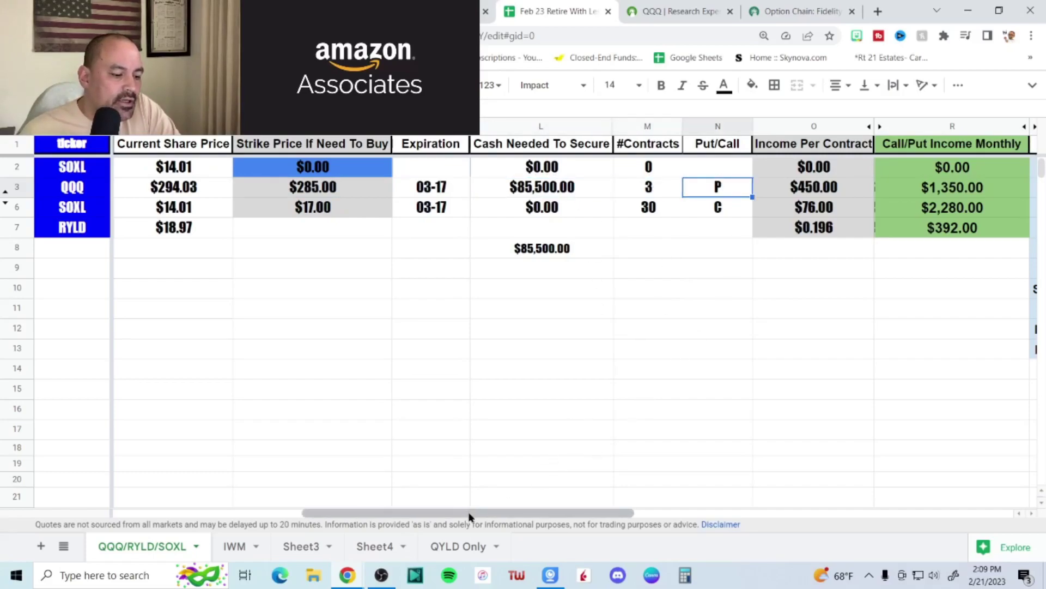
left_click(837, 189)
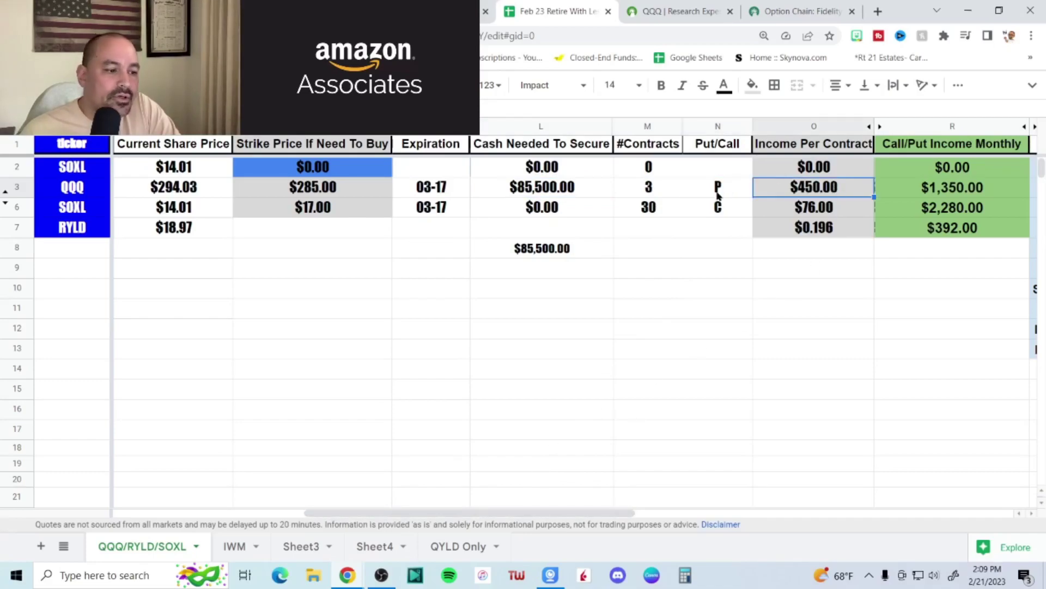
left_click_drag(596, 514, 574, 513)
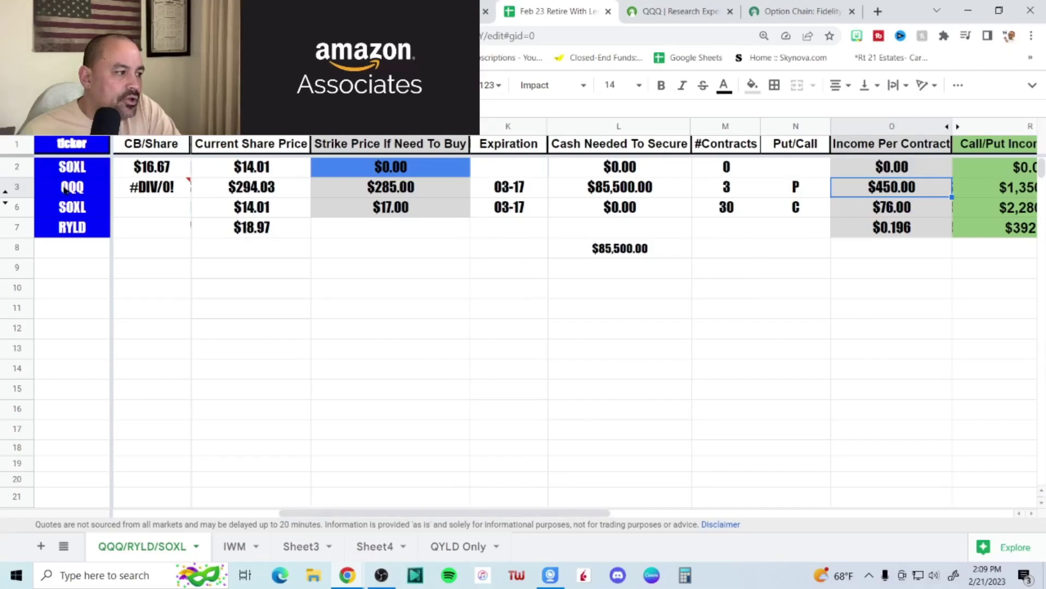
- Confirm QQQ's $285.00 strike, 03-17 expiration, 3 contracts and $1,350.00 monthly income
left_click(397, 195)
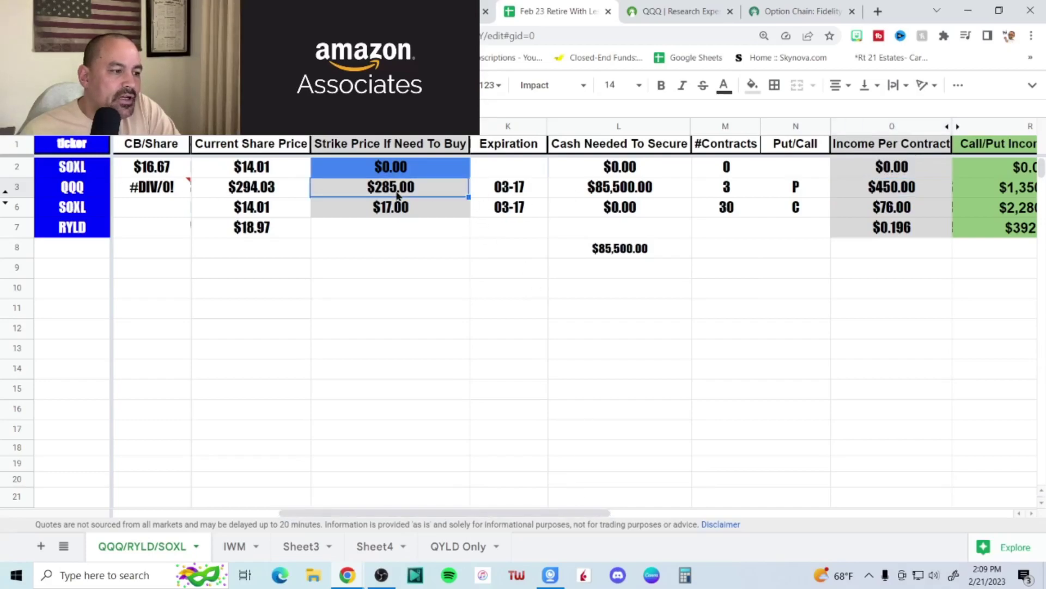
left_click(514, 193)
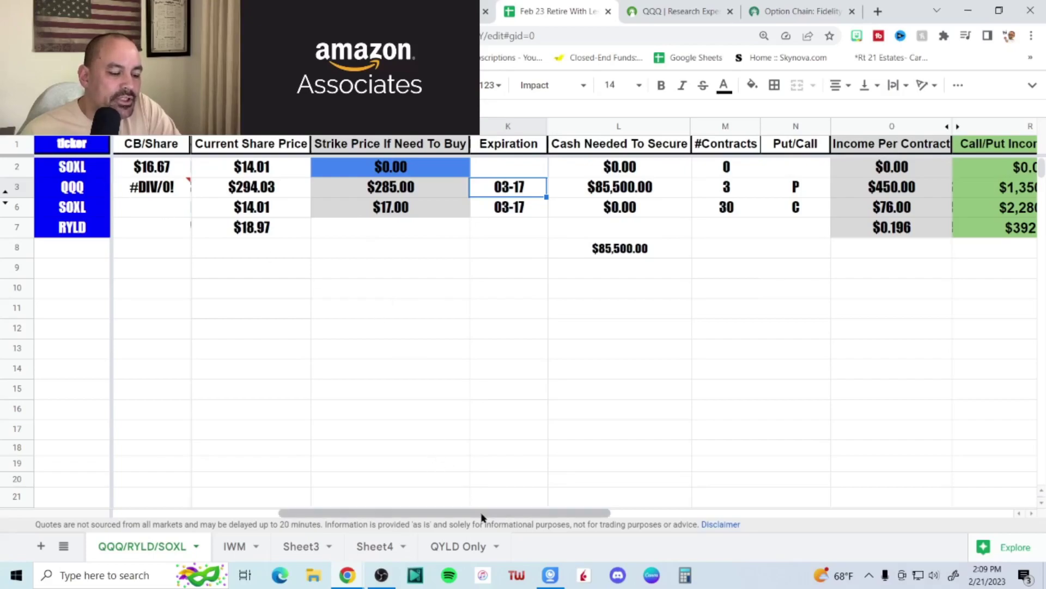
left_click(729, 196)
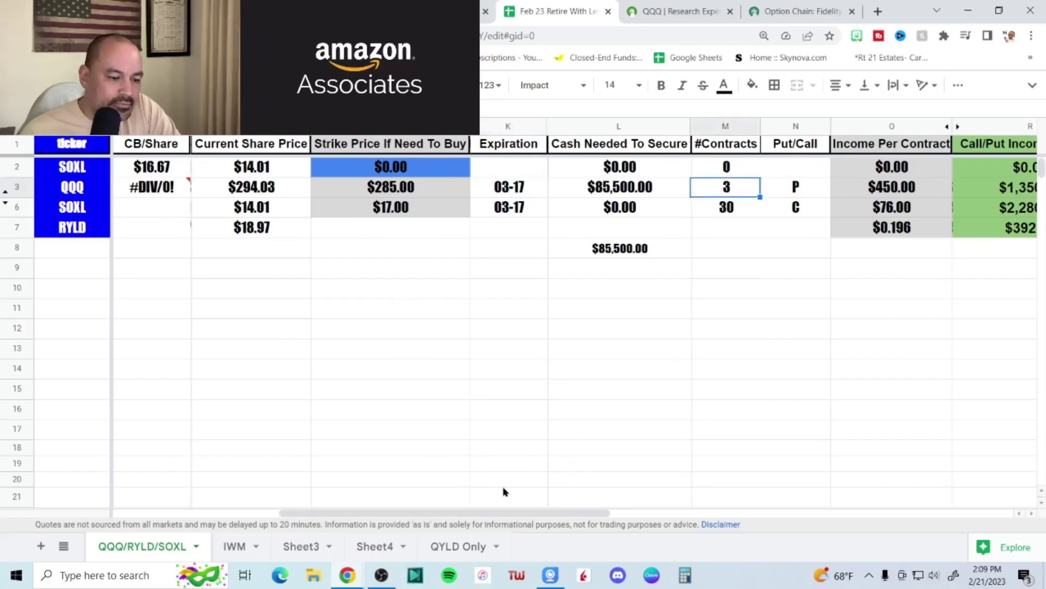
left_click_drag(493, 515, 514, 516)
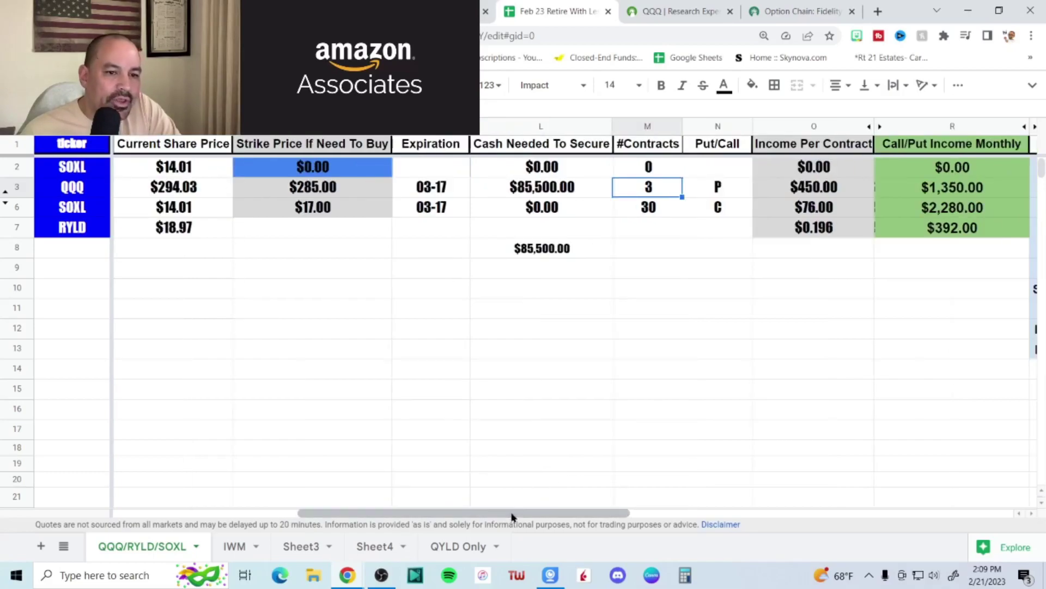
left_click(945, 191)
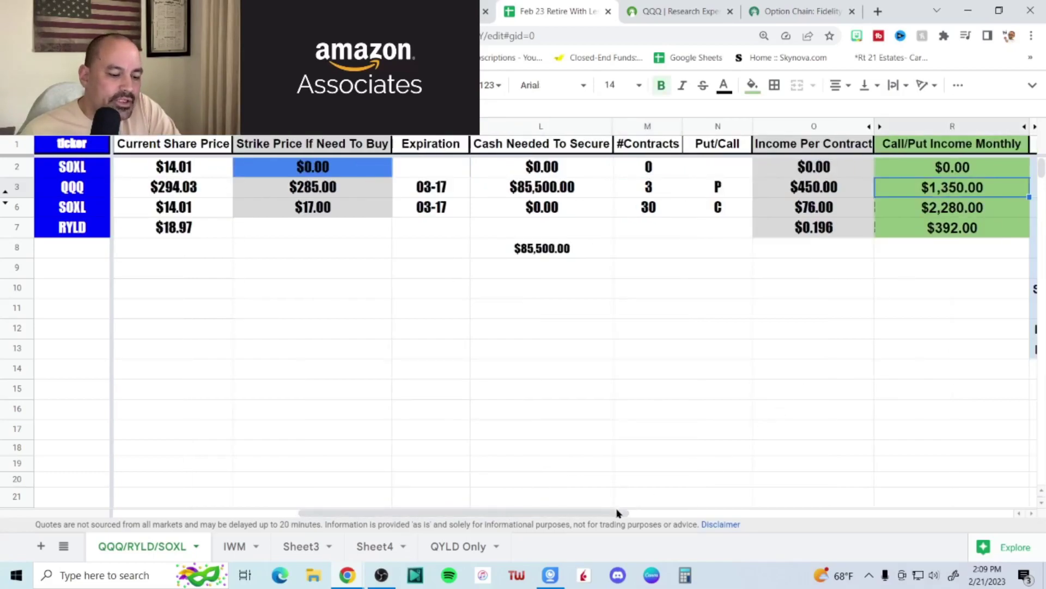
left_click_drag(618, 513, 428, 516)
left_click(17, 207)
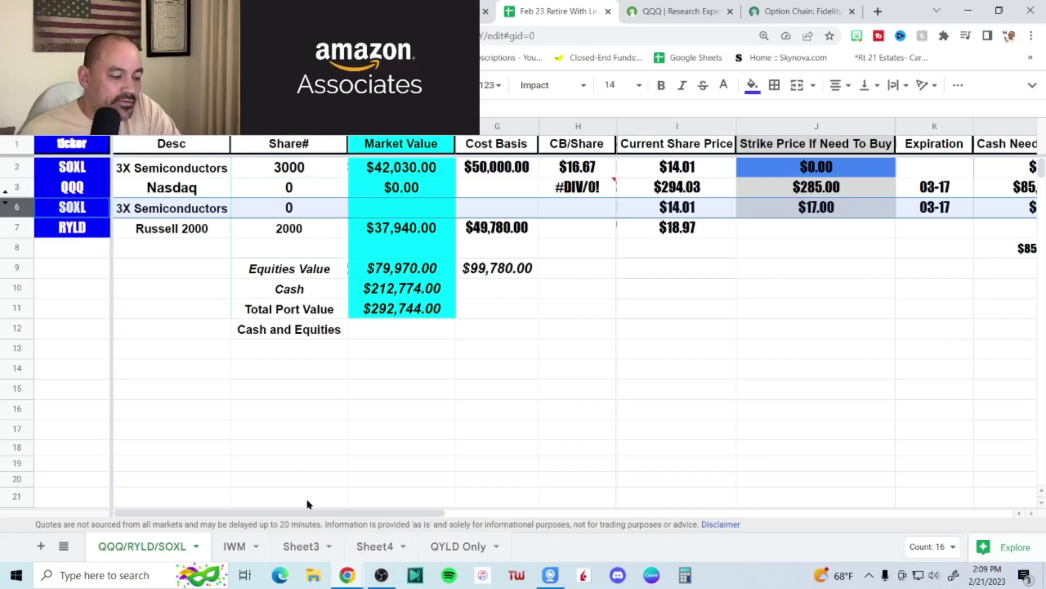
left_click_drag(312, 514, 482, 495)
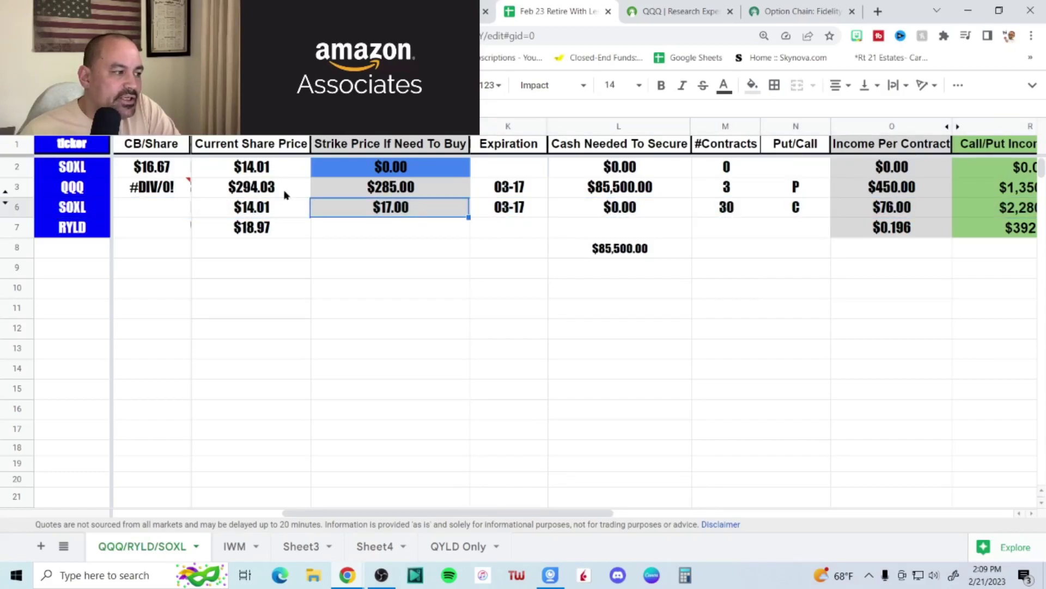
left_click(169, 173)
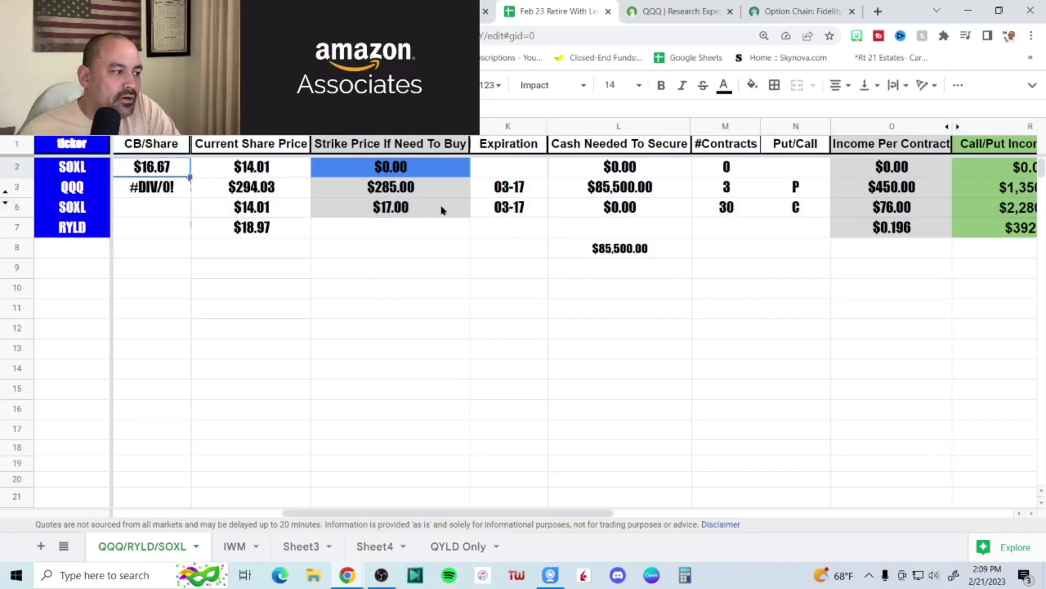
left_click(873, 214)
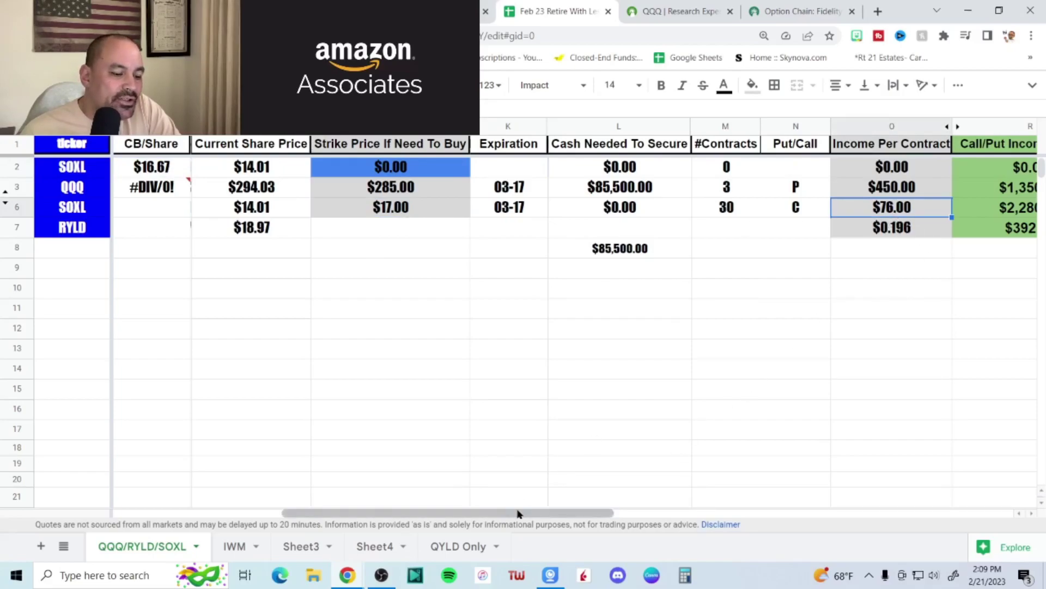
left_click_drag(521, 514, 537, 514)
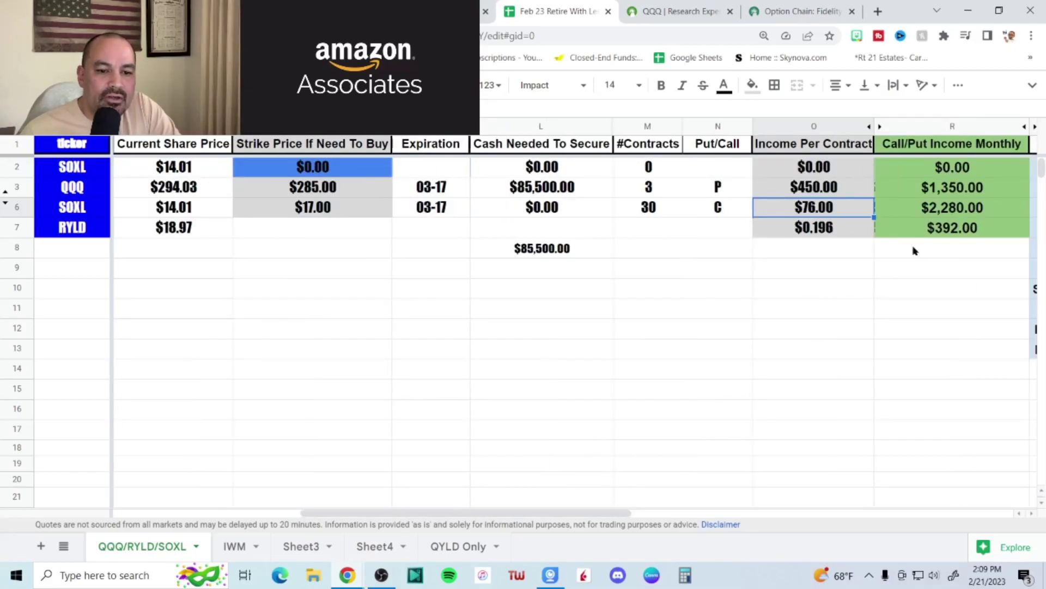
left_click(947, 215)
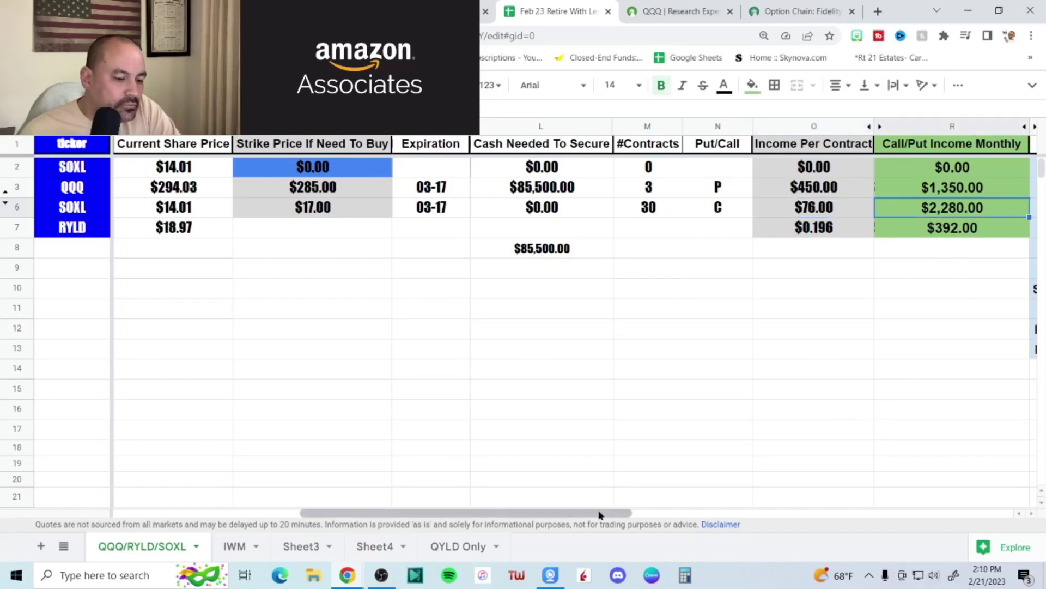
left_click_drag(593, 512, 392, 508)
left_click(15, 226)
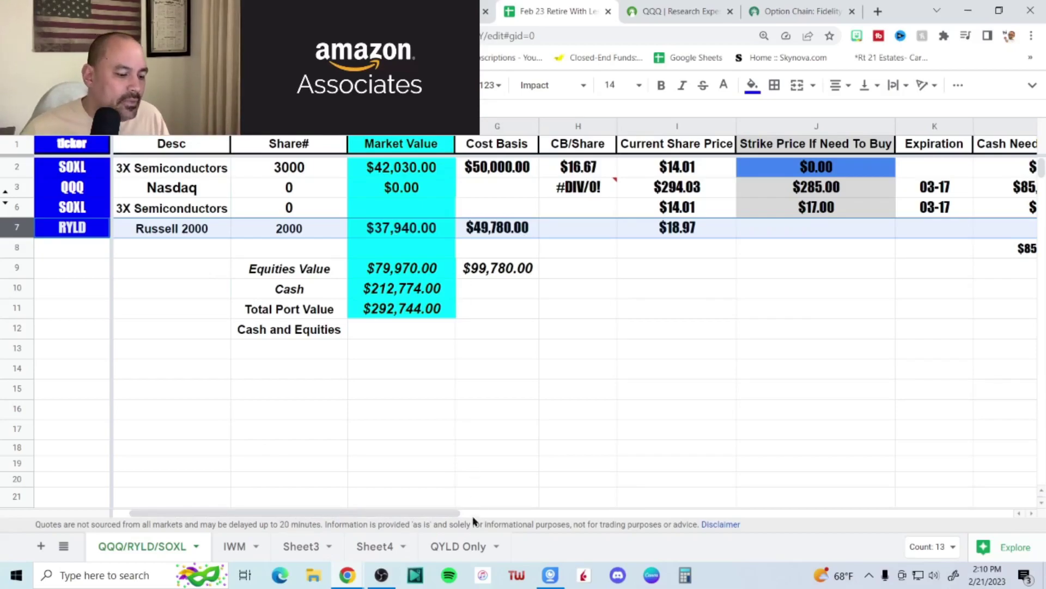
left_click_drag(444, 515, 658, 513)
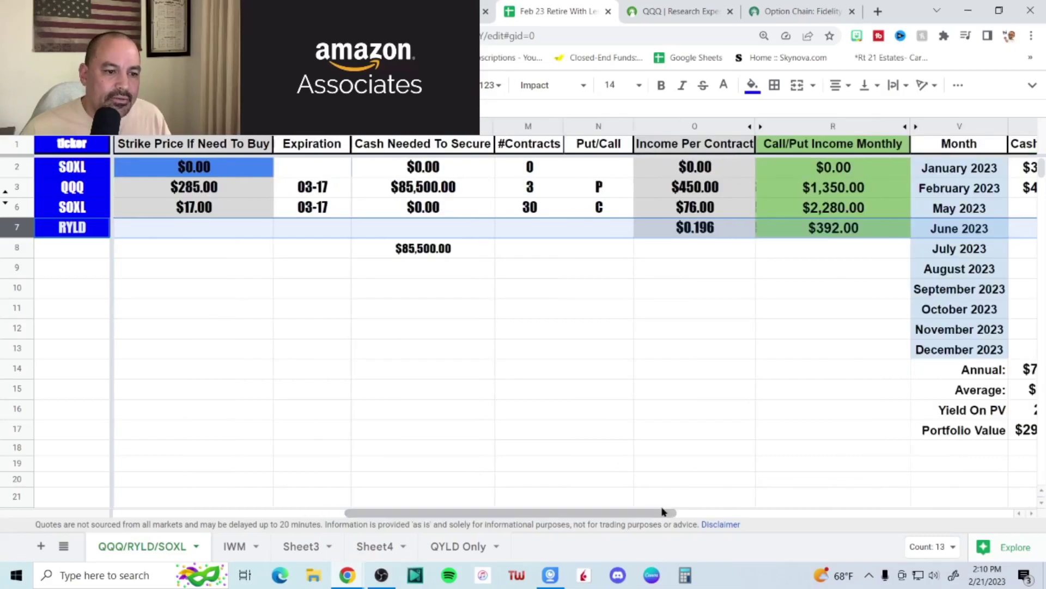
left_click(712, 235)
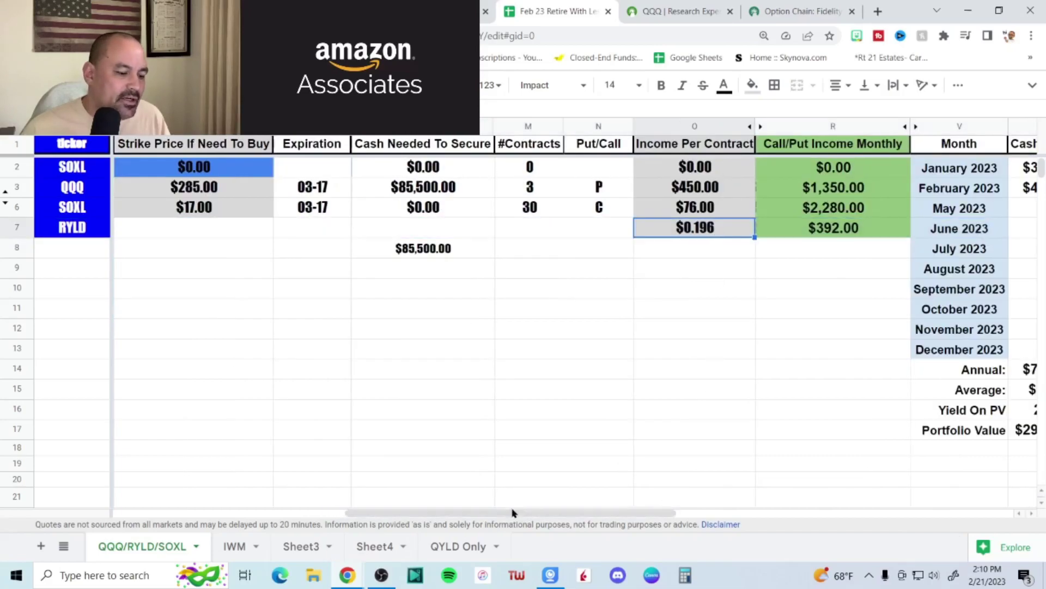
mouse_move(516, 517)
left_mouse_down()
mouse_move(313, 514)
mouse_move(535, 515)
left_mouse_up()
left_click(828, 228)
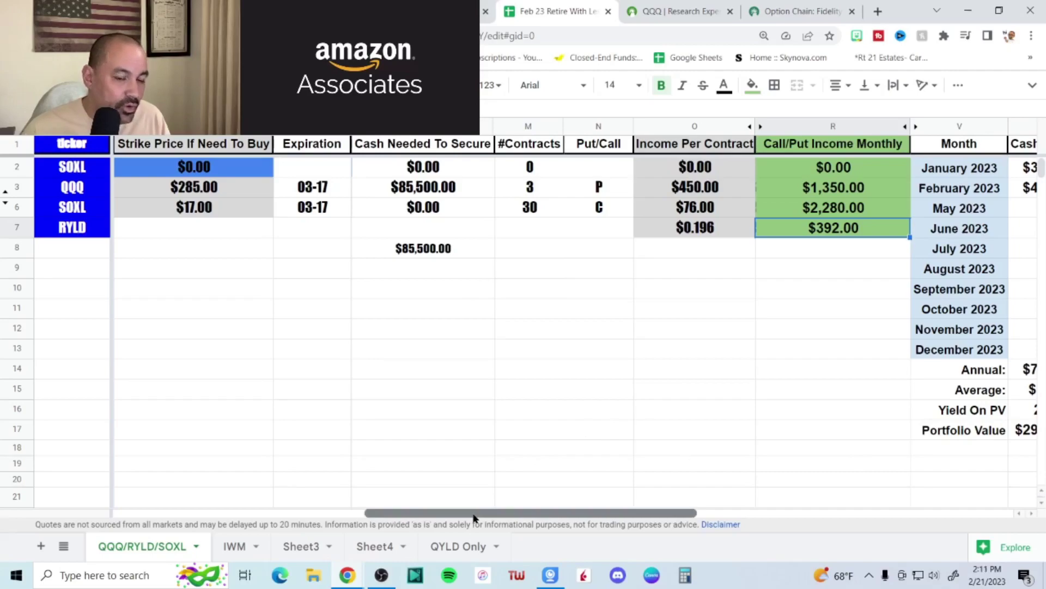
left_click_drag(479, 516, 593, 525)
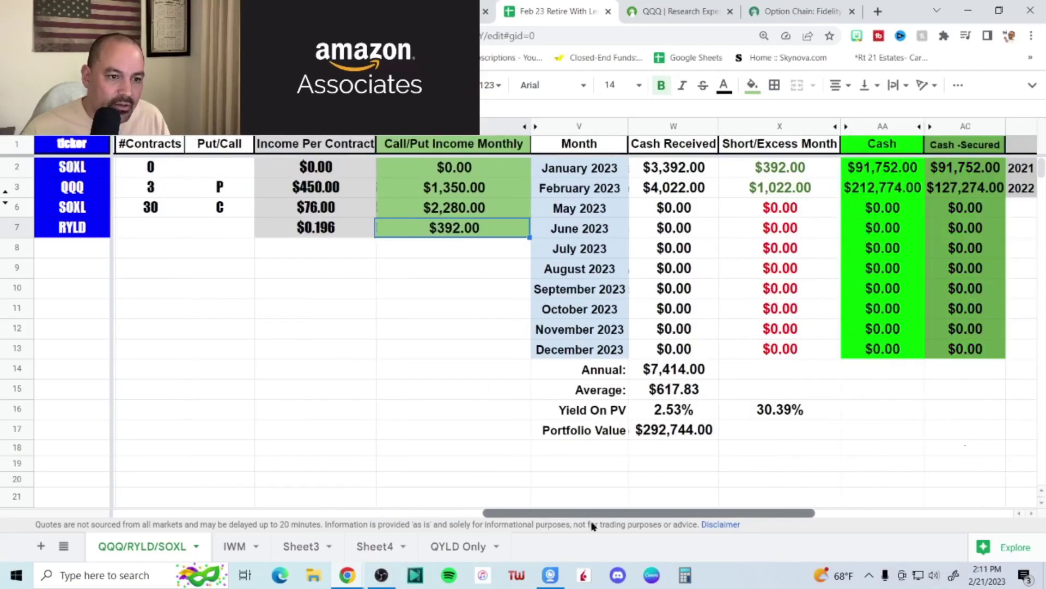
left_click(700, 192)
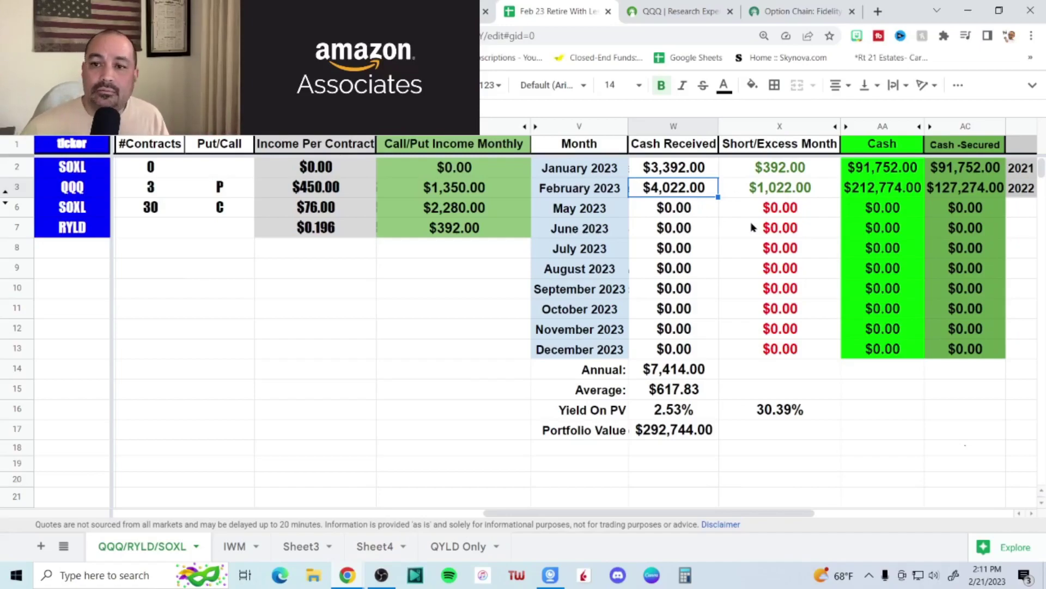
left_click(784, 190)
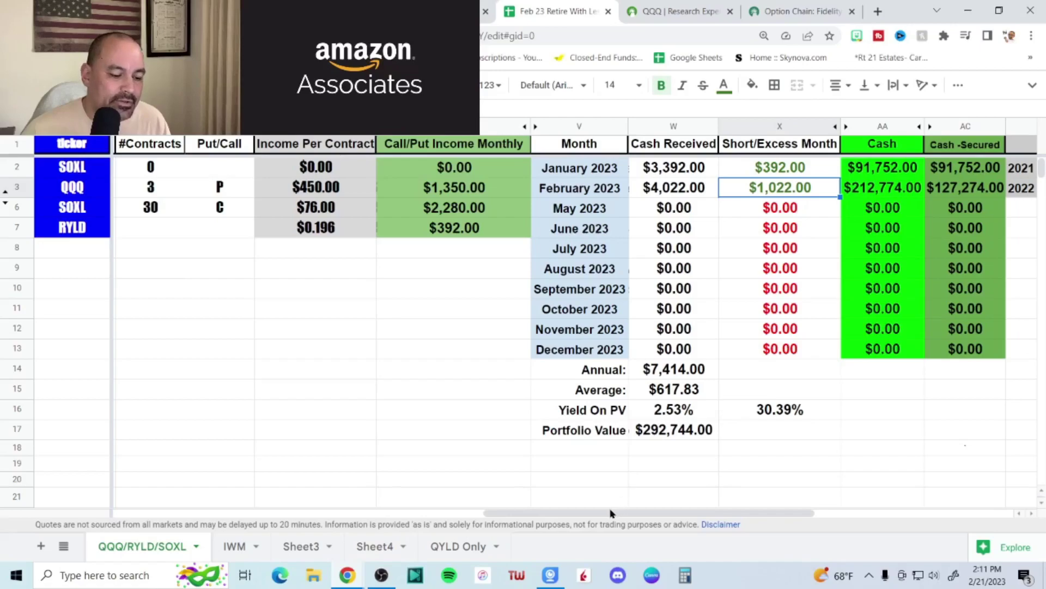
left_click(889, 191)
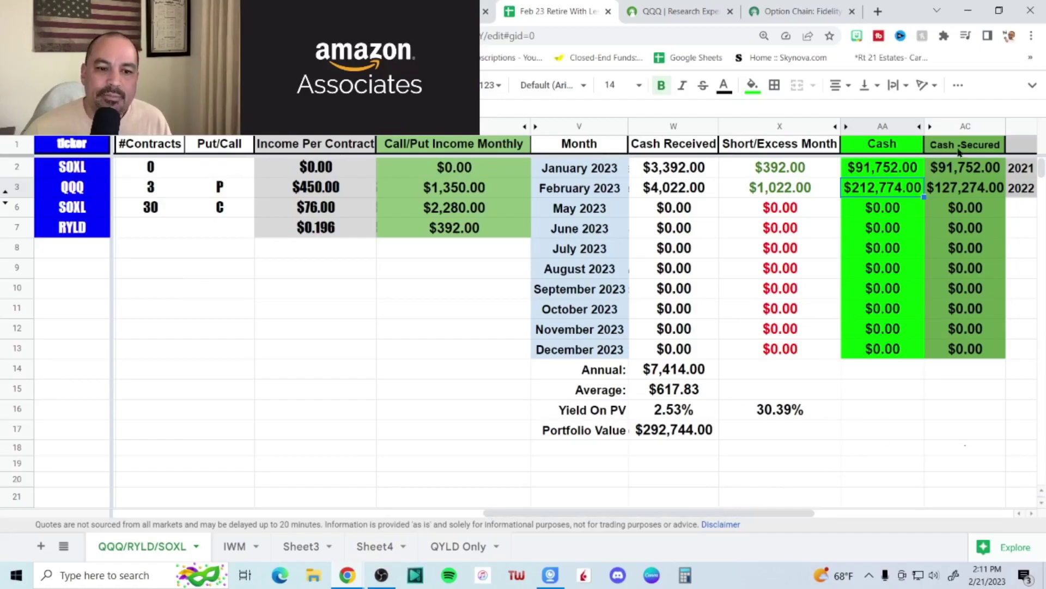
left_click(970, 193)
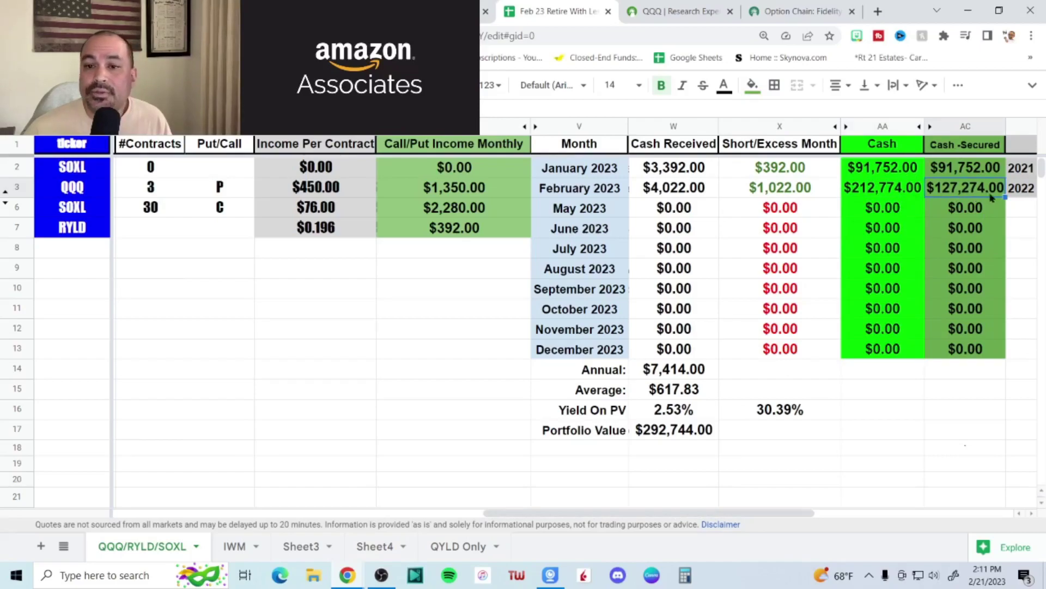
left_click(877, 195)
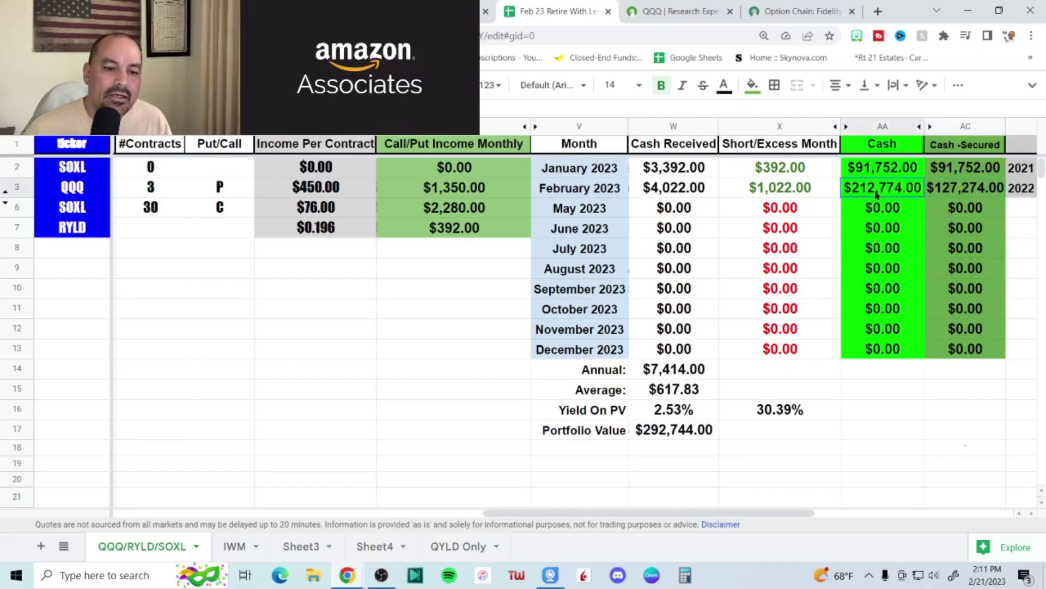
left_click(954, 195)
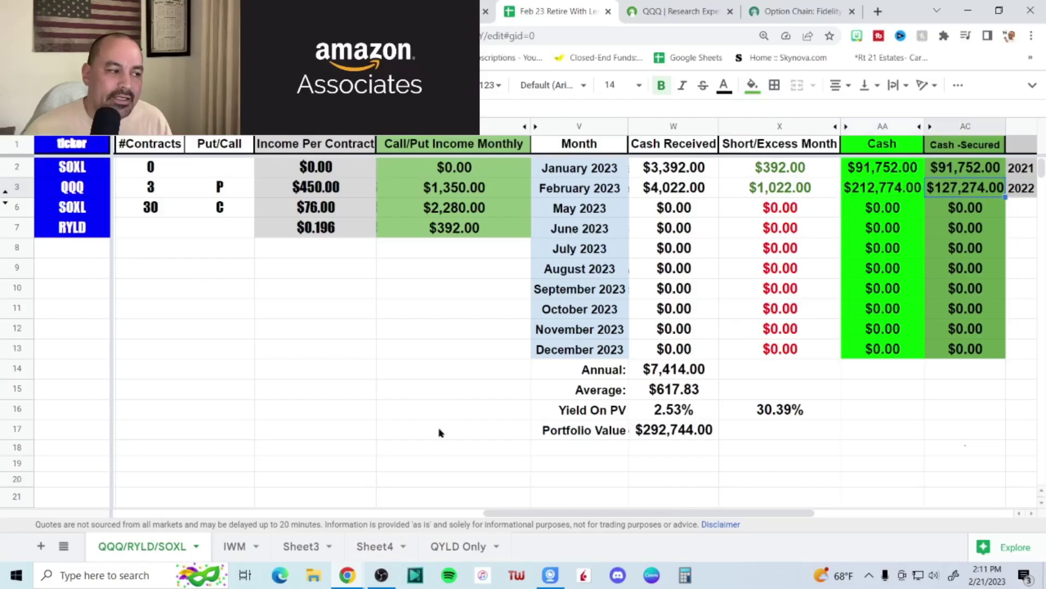
left_click_drag(538, 516, 411, 518)
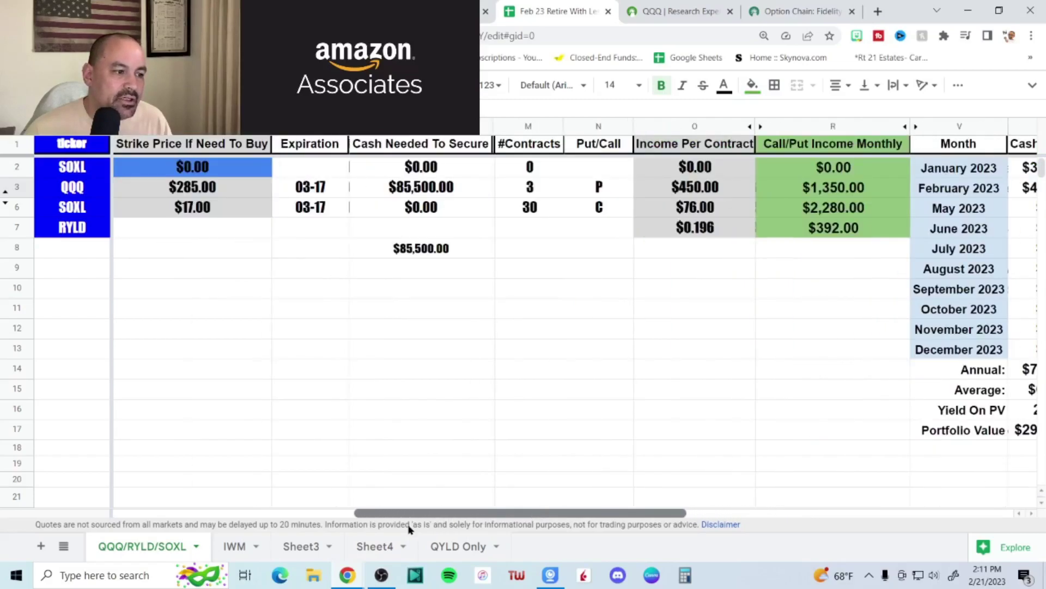
left_click(448, 191)
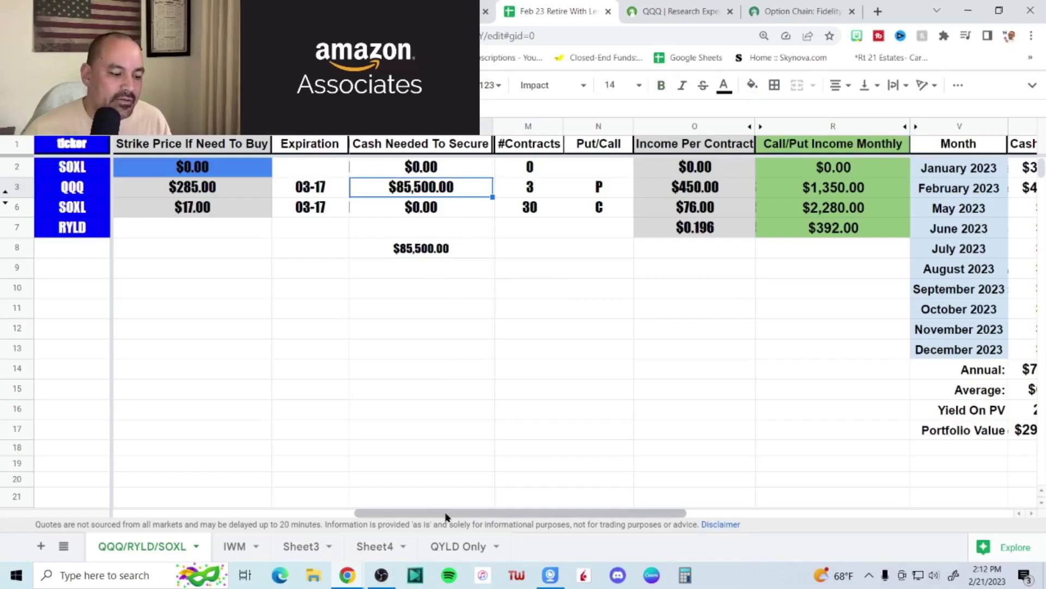
left_click_drag(470, 517, 619, 513)
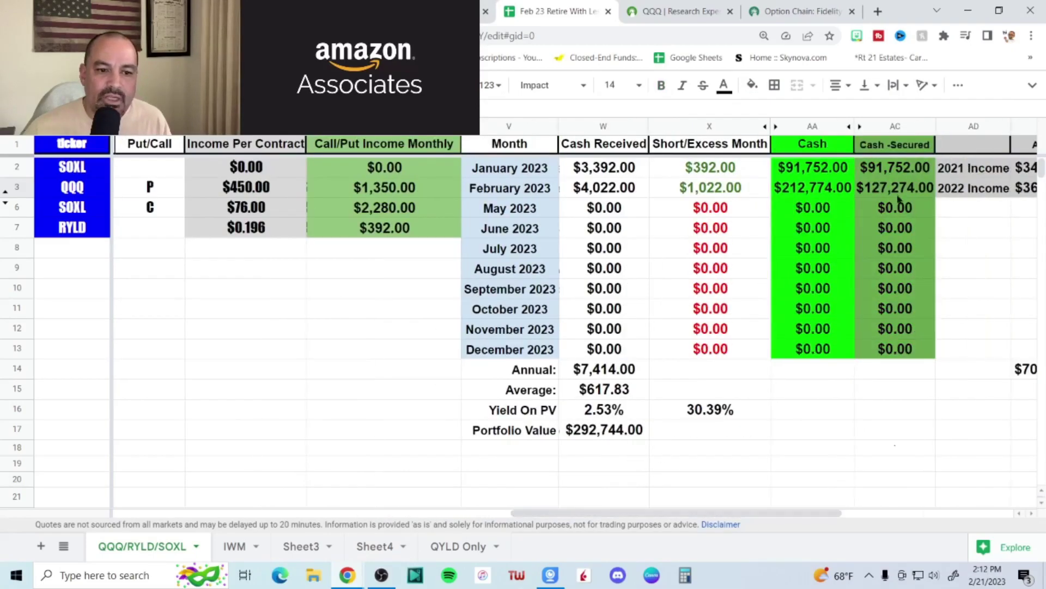
left_click(896, 197)
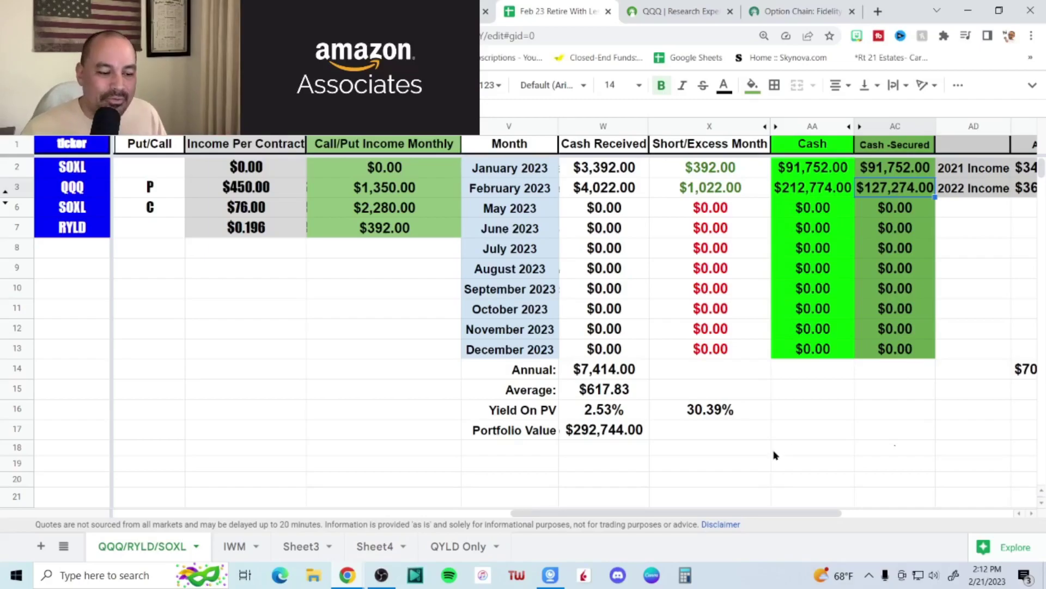
- Check the Equities Value, Cost Basis, Cash and Total Port Value totals, then open the IWM sheet
left_click_drag(688, 518, 303, 517)
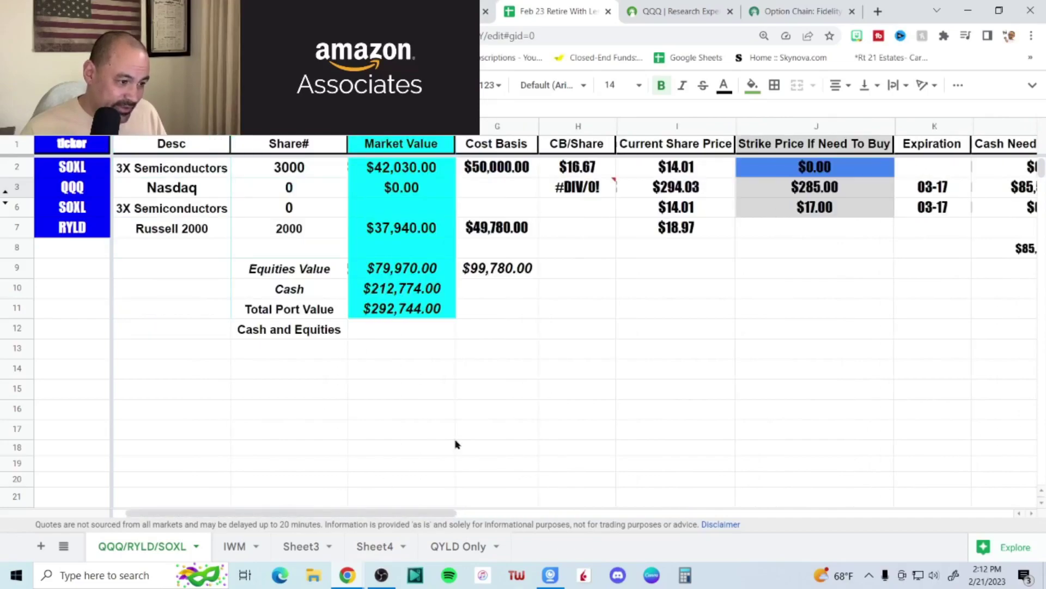
left_click(416, 276)
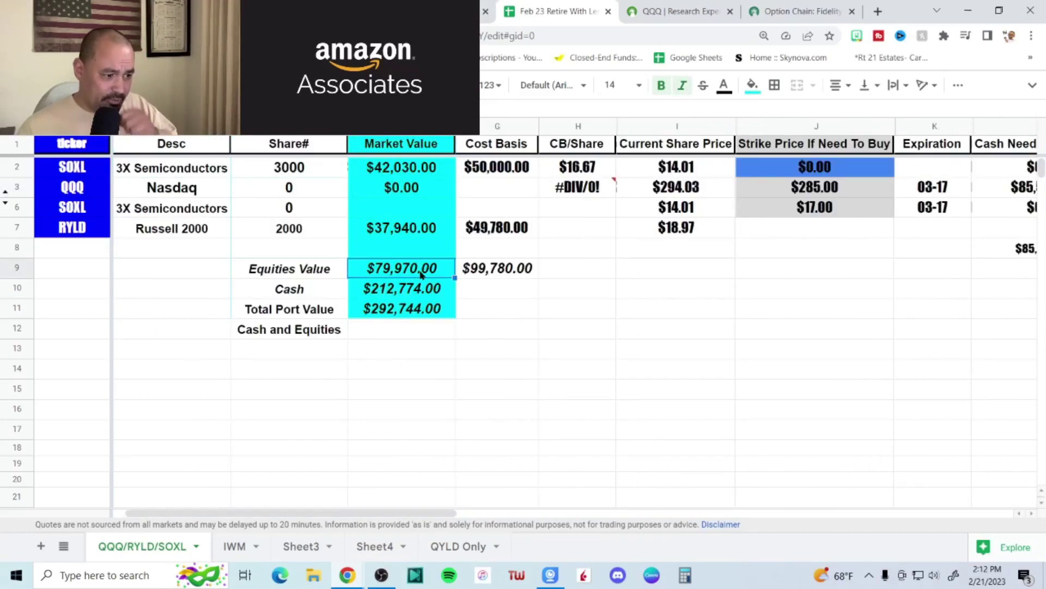
left_click(506, 274)
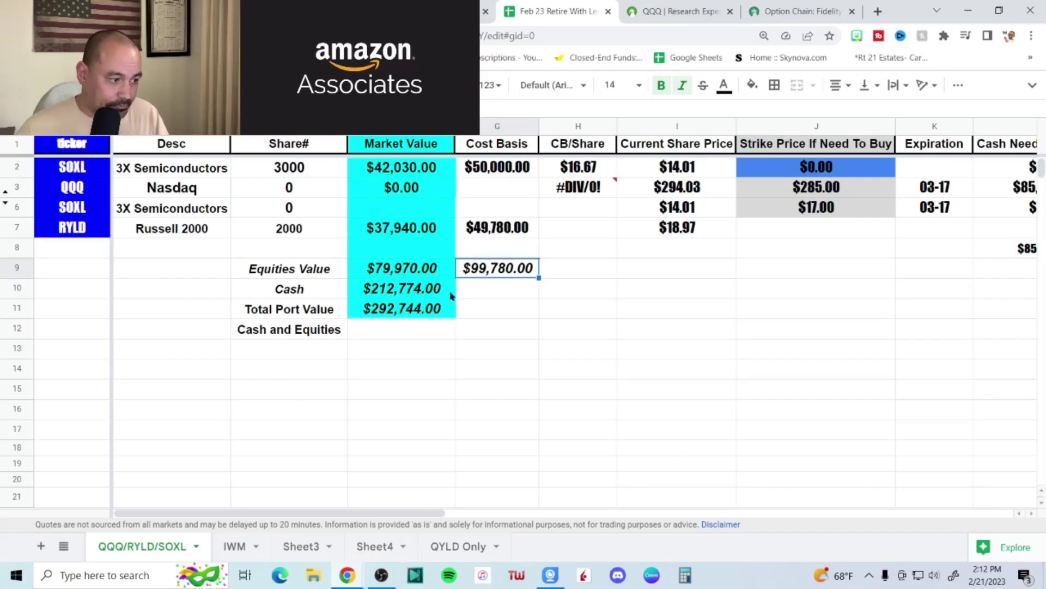
left_click(429, 296)
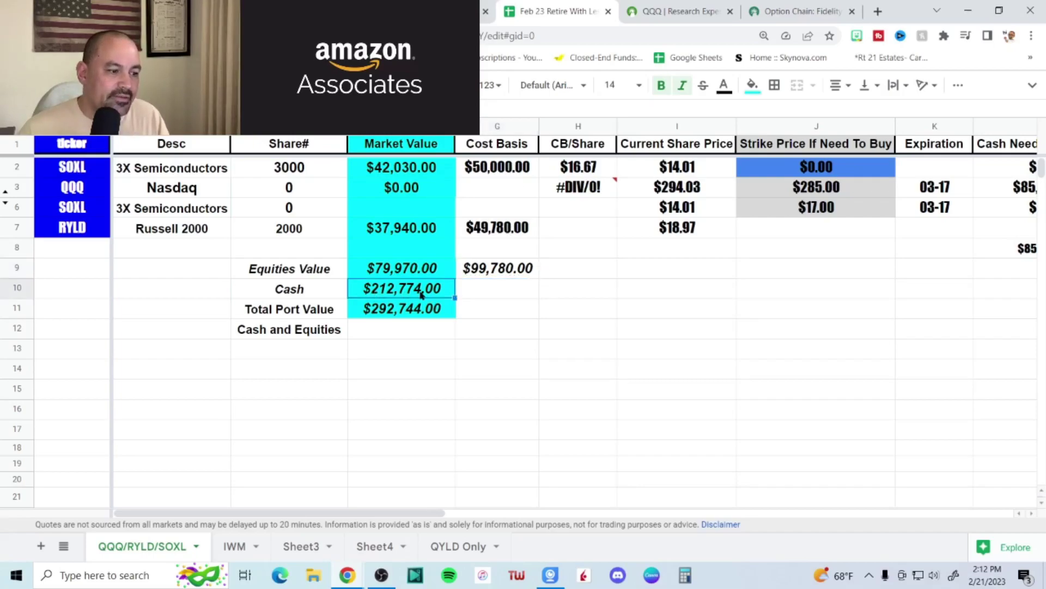
left_click(403, 317)
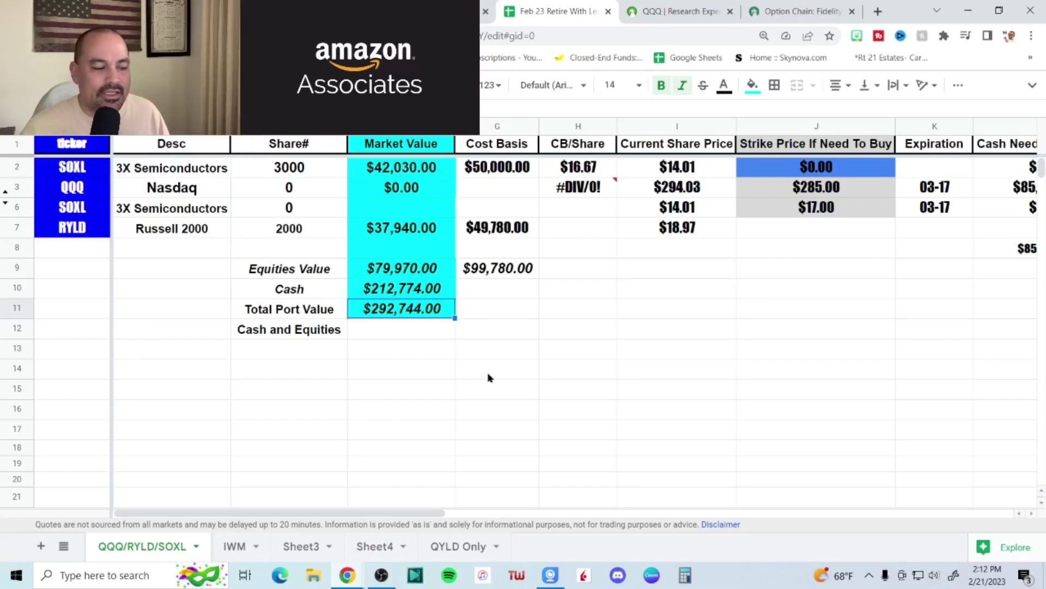
left_click(238, 548)
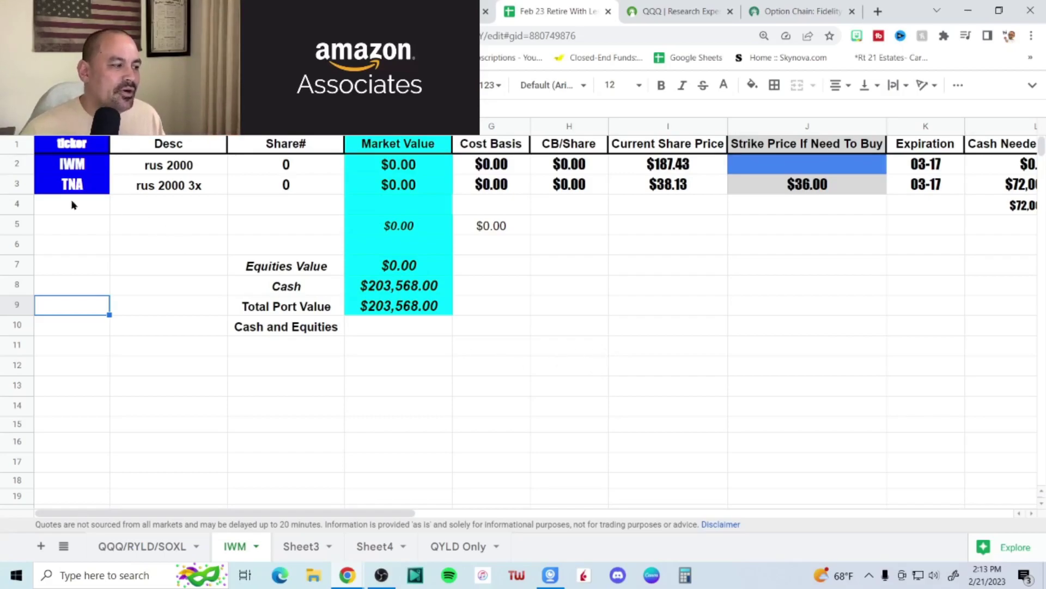
left_click(15, 185)
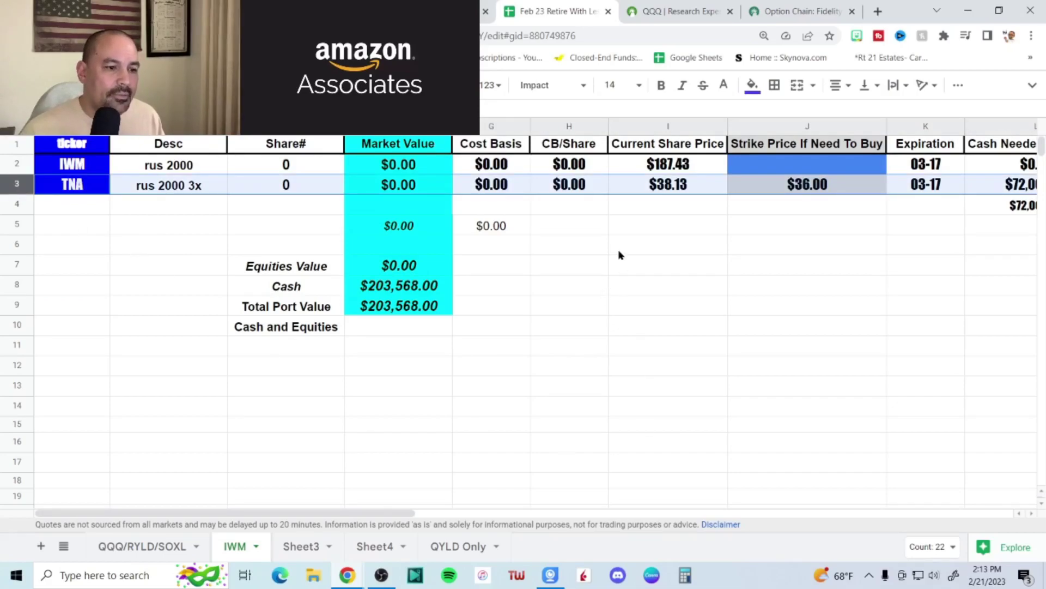
left_click(805, 187)
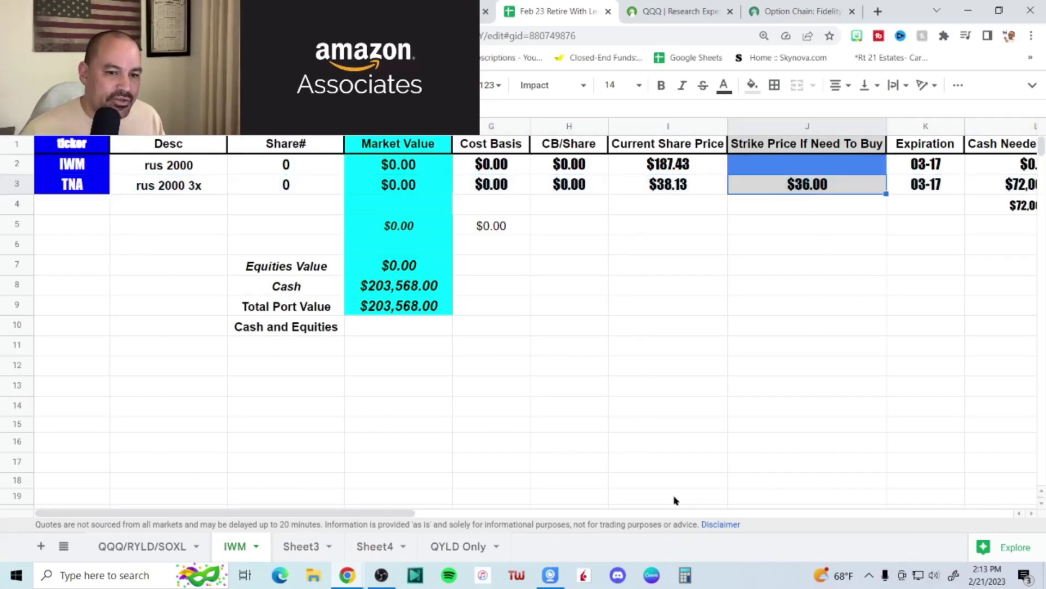
mouse_move(384, 516)
left_mouse_down()
mouse_move(479, 513)
mouse_move(395, 514)
left_mouse_up()
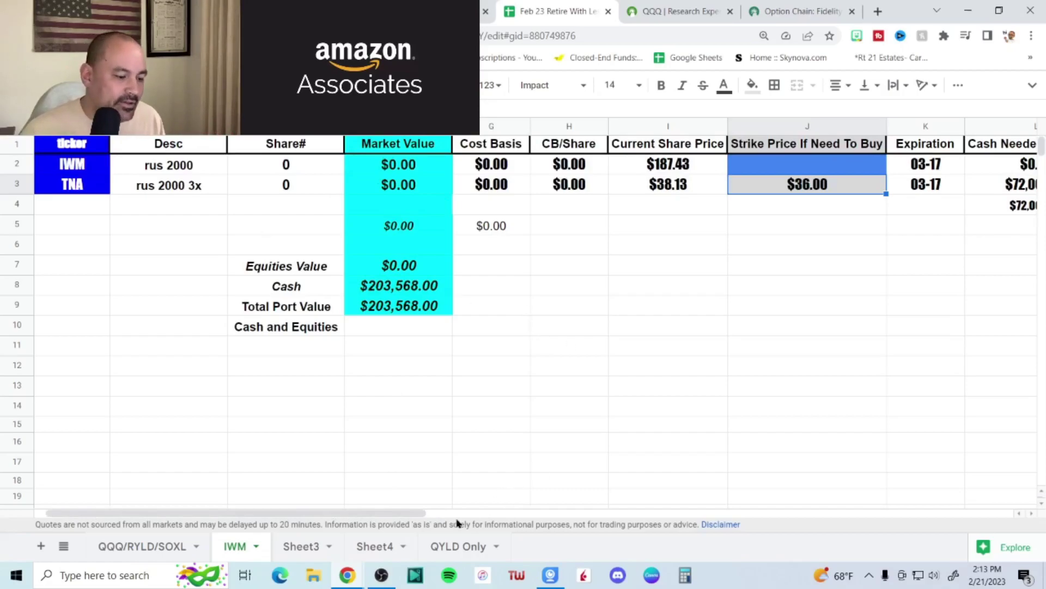
left_click_drag(416, 515, 586, 518)
left_click(745, 190)
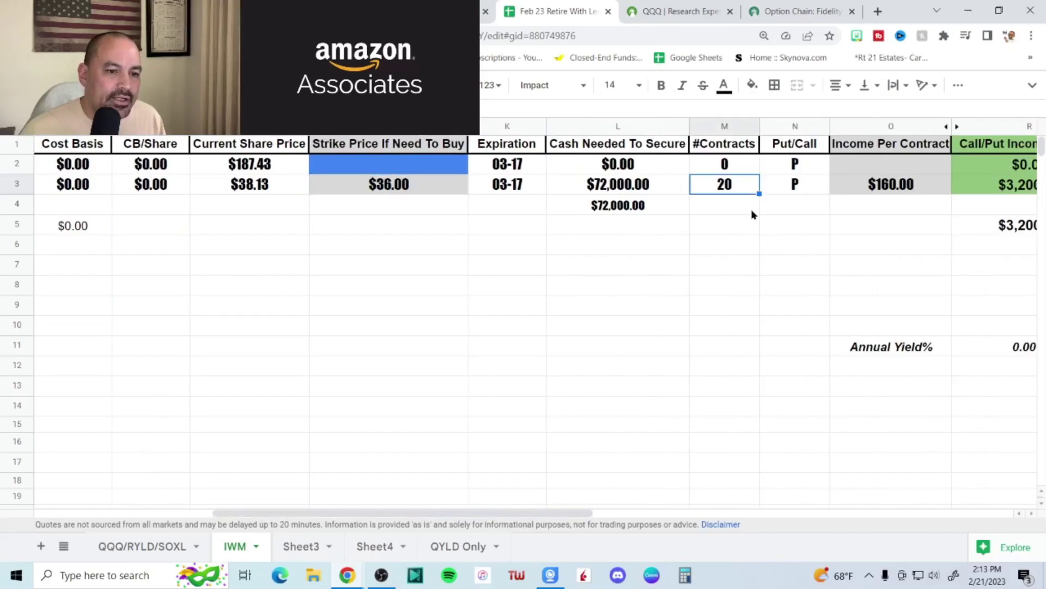
left_click(519, 186)
left_click(412, 191)
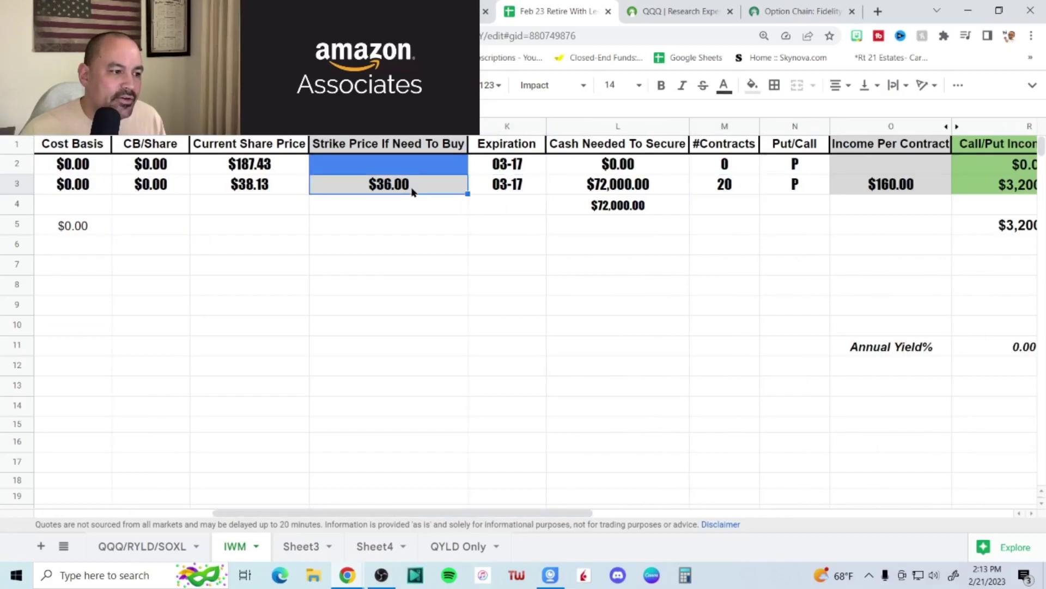
left_click(736, 187)
left_click(516, 189)
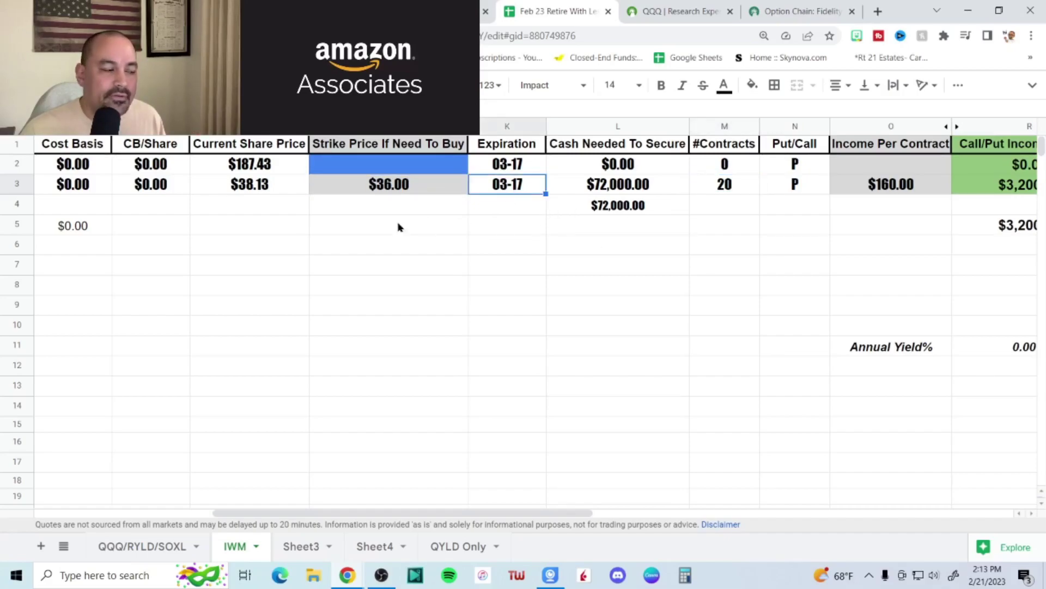
left_click_drag(471, 512, 294, 510)
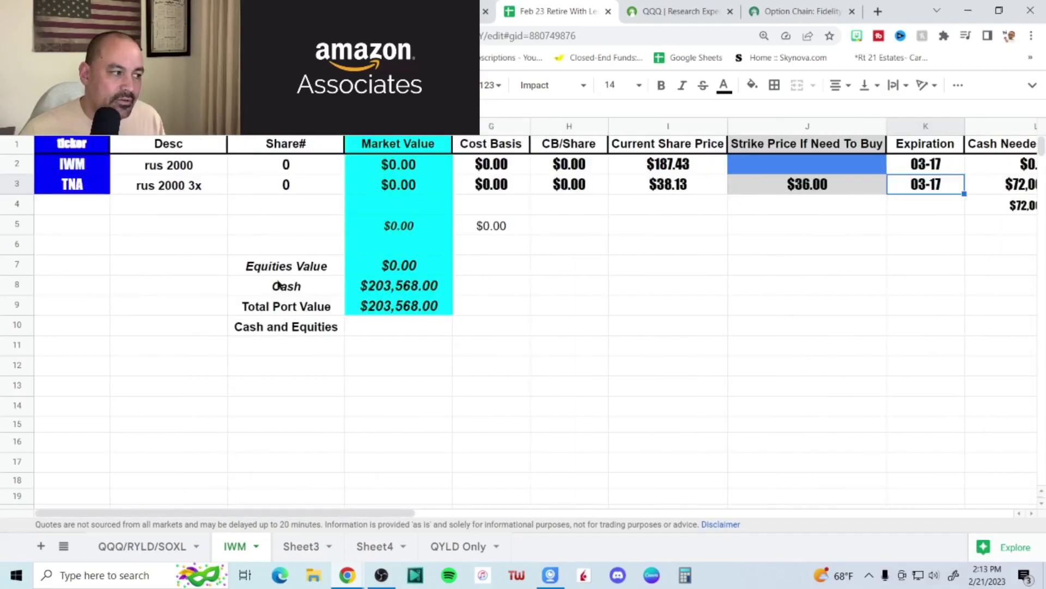
left_click_drag(383, 519, 572, 514)
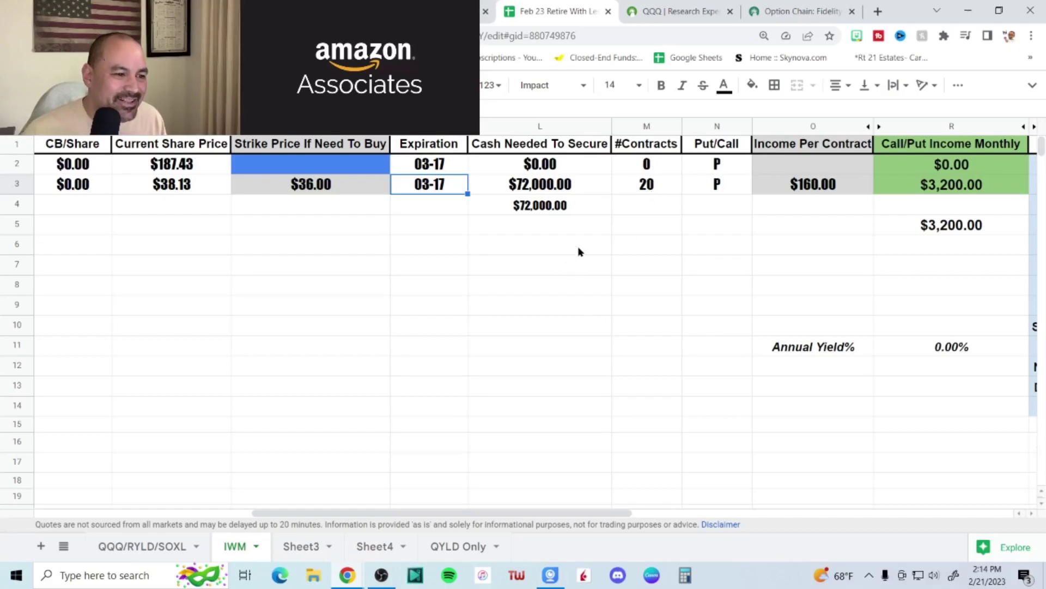
- Calculate 20 × 100 = 2,000 shares in Calculator, then return to the $36.00 TNA strike
left_click(685, 575)
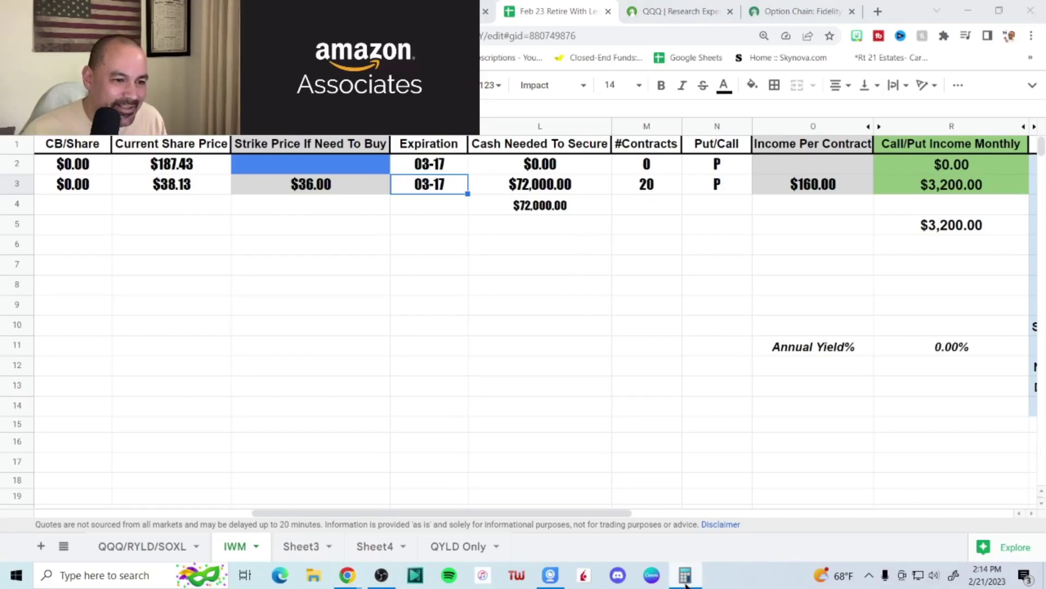
left_click(121, 437)
left_click(120, 475)
left_click(252, 358)
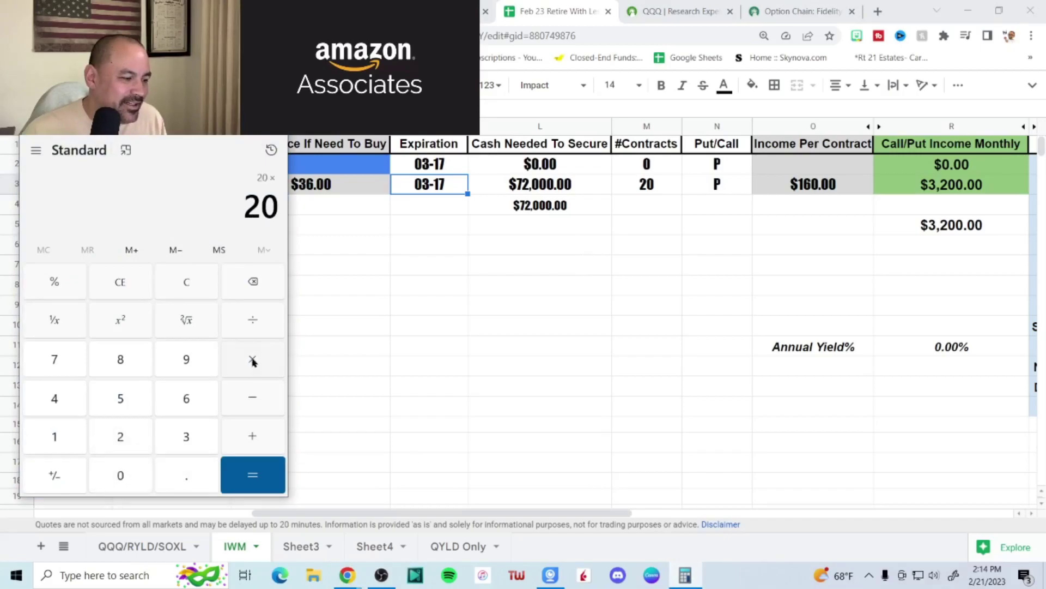
left_click(55, 436)
double_click(121, 474)
left_click(252, 475)
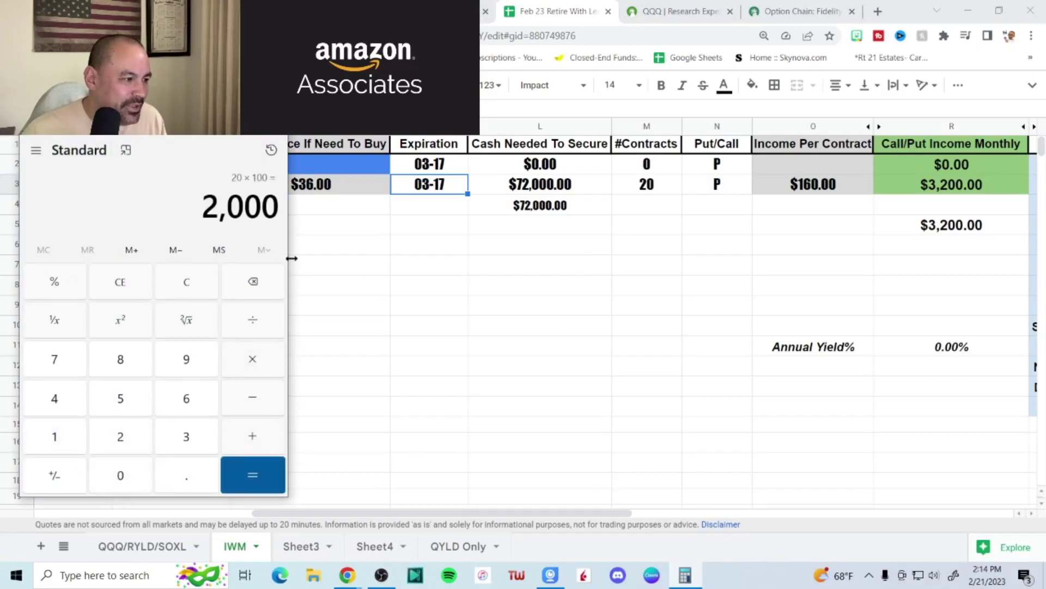
left_click(219, 125)
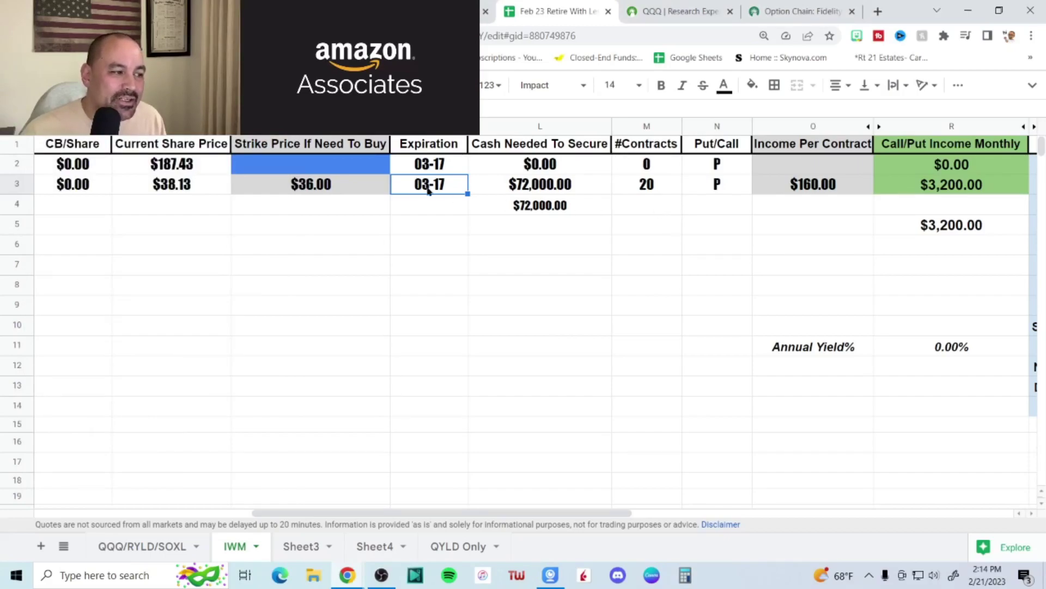
left_click(322, 191)
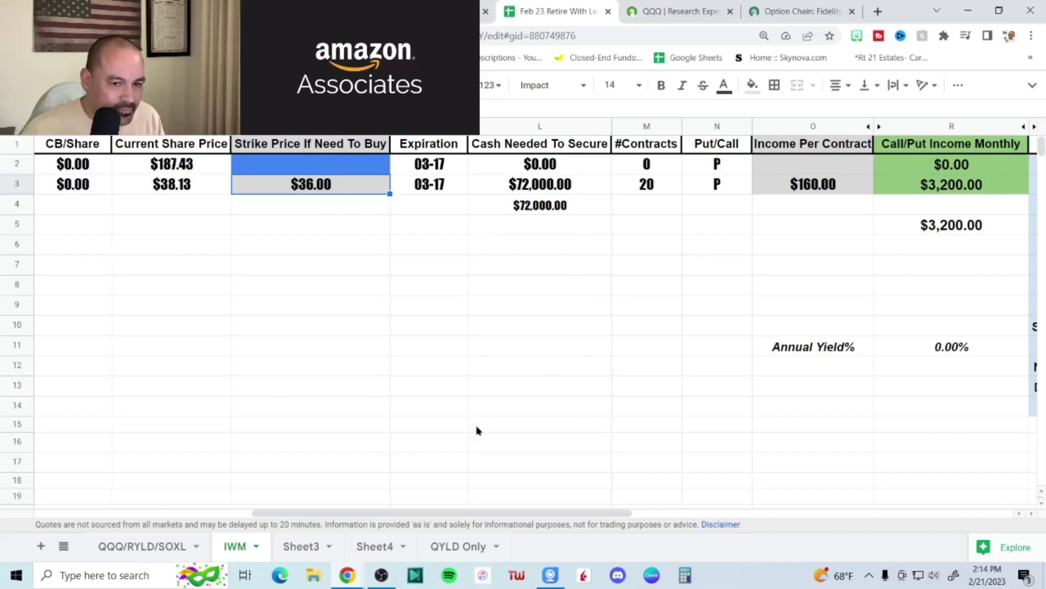
left_click_drag(383, 515, 390, 516)
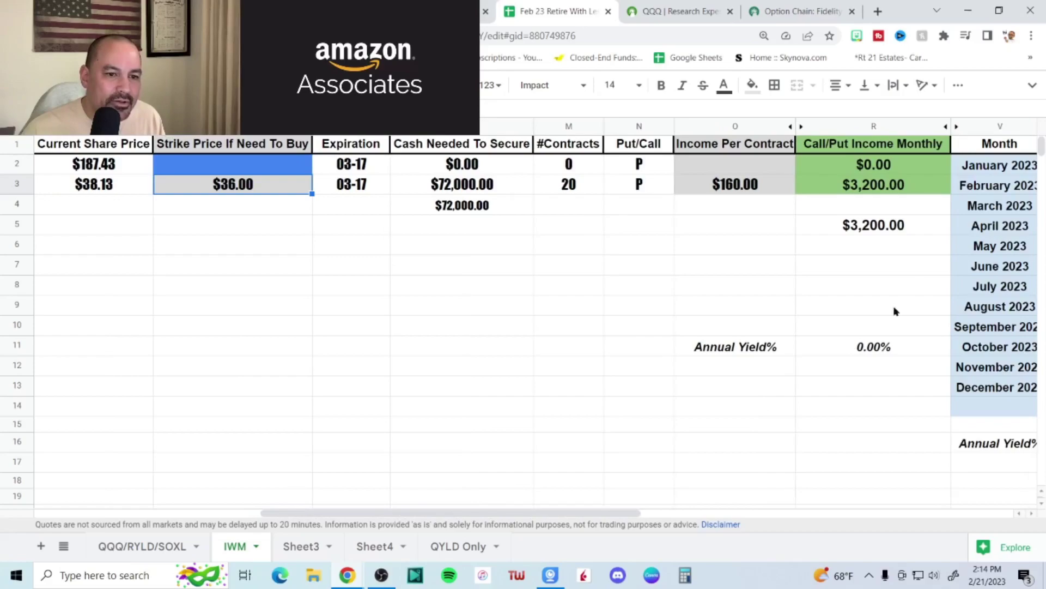
left_click(878, 194)
left_click(738, 190)
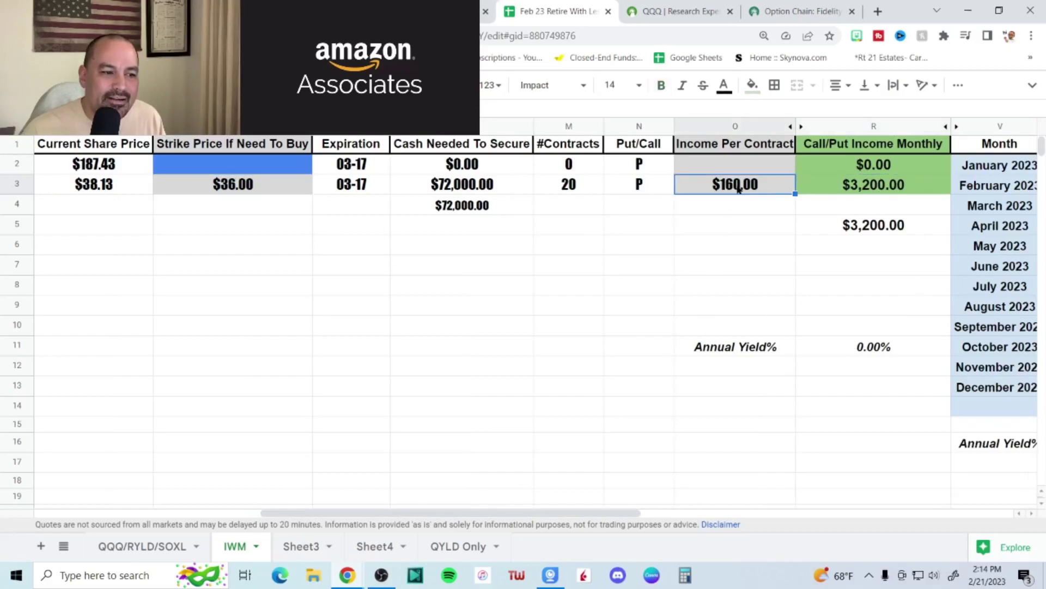
left_click(877, 191)
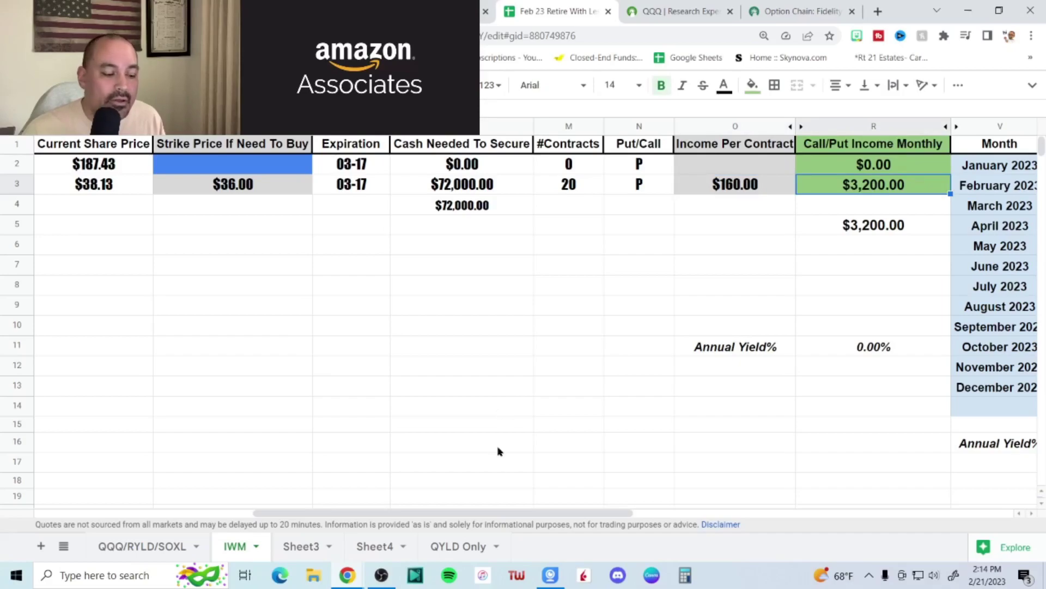
left_click_drag(498, 514, 680, 521)
left_click(853, 191)
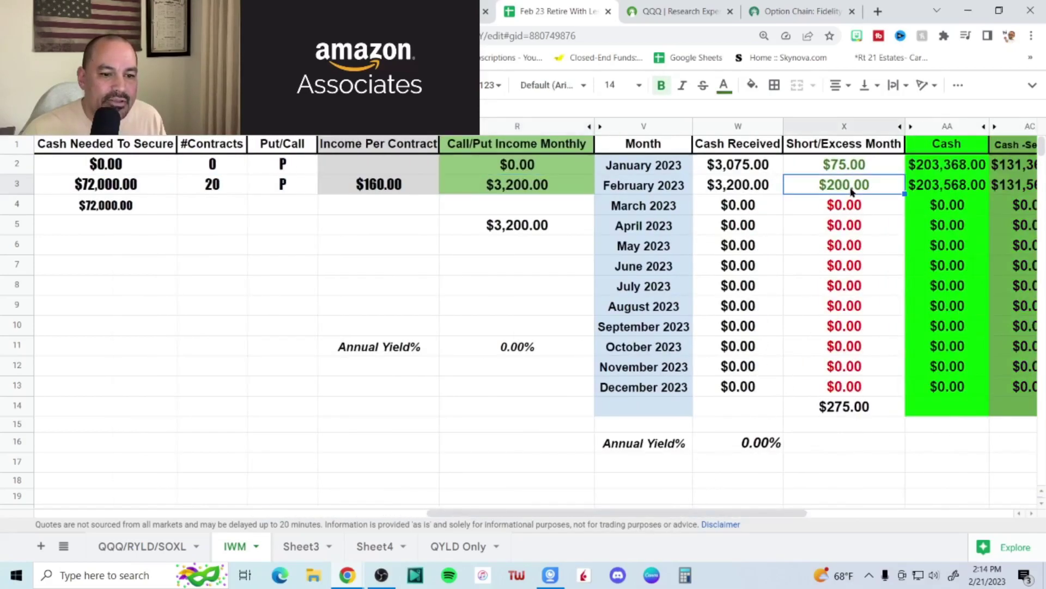
left_click(757, 187)
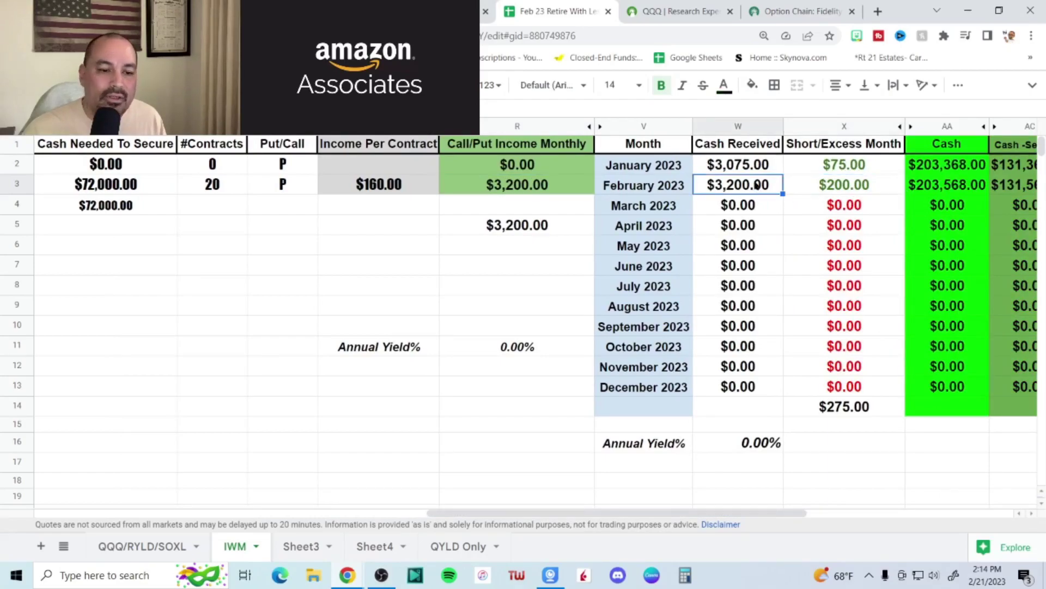
left_click(846, 188)
left_click_drag(657, 516, 684, 518)
left_click(820, 192)
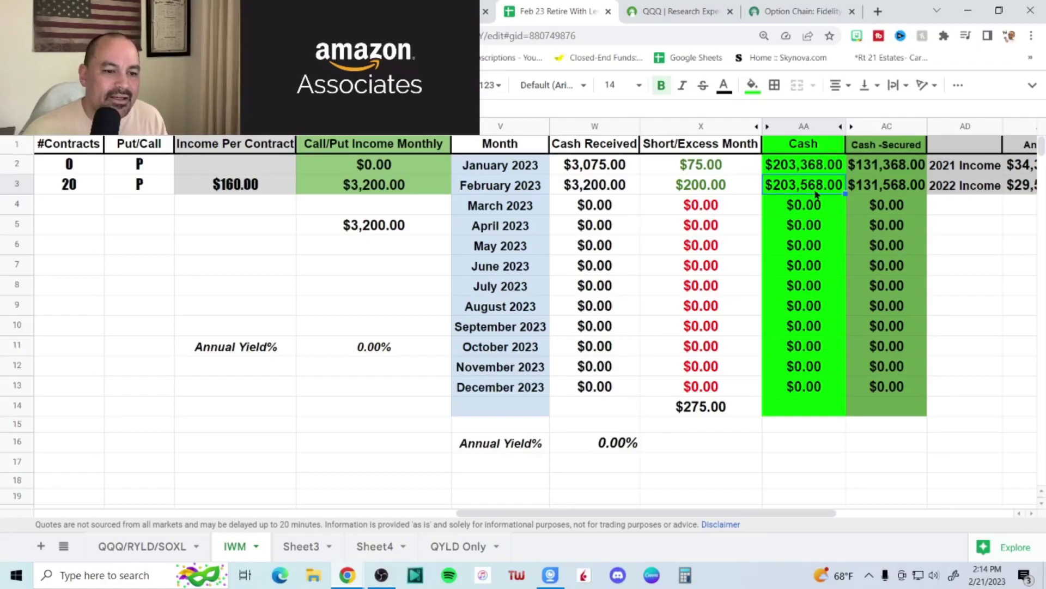
left_click(882, 190)
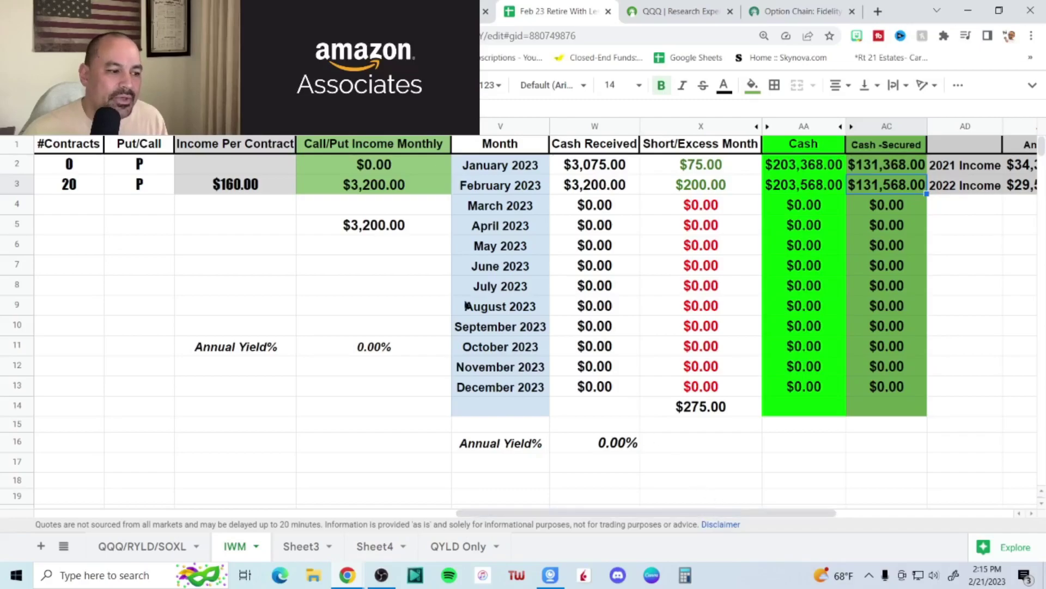
- Review the IWM tab's $72,000.00 put collateral, $203,568.00 cash and the blank IWM strike
left_click_drag(660, 514, 520, 514)
left_click(368, 189)
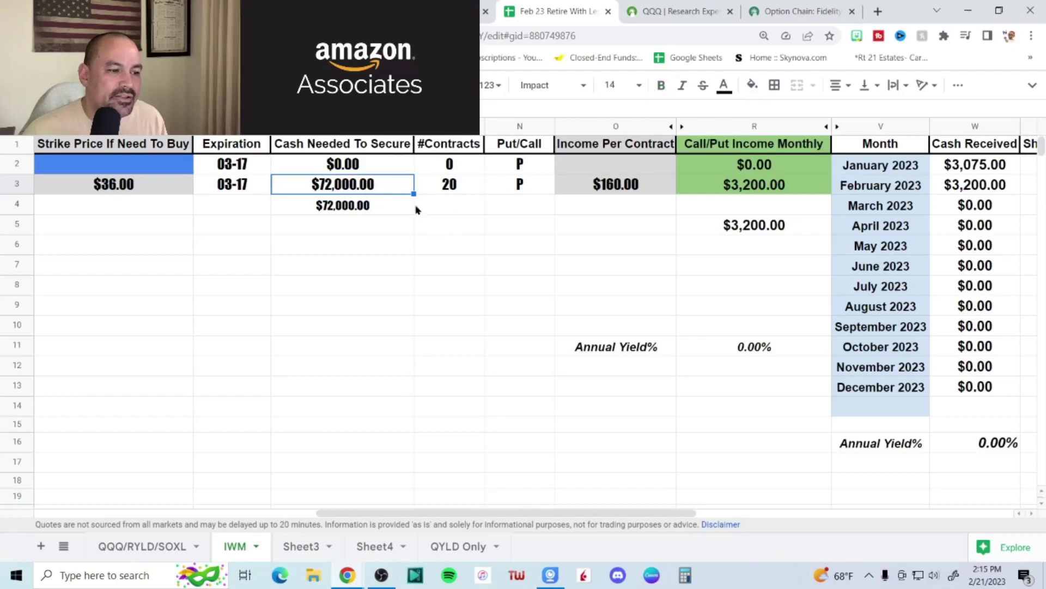
left_click_drag(532, 515, 295, 513)
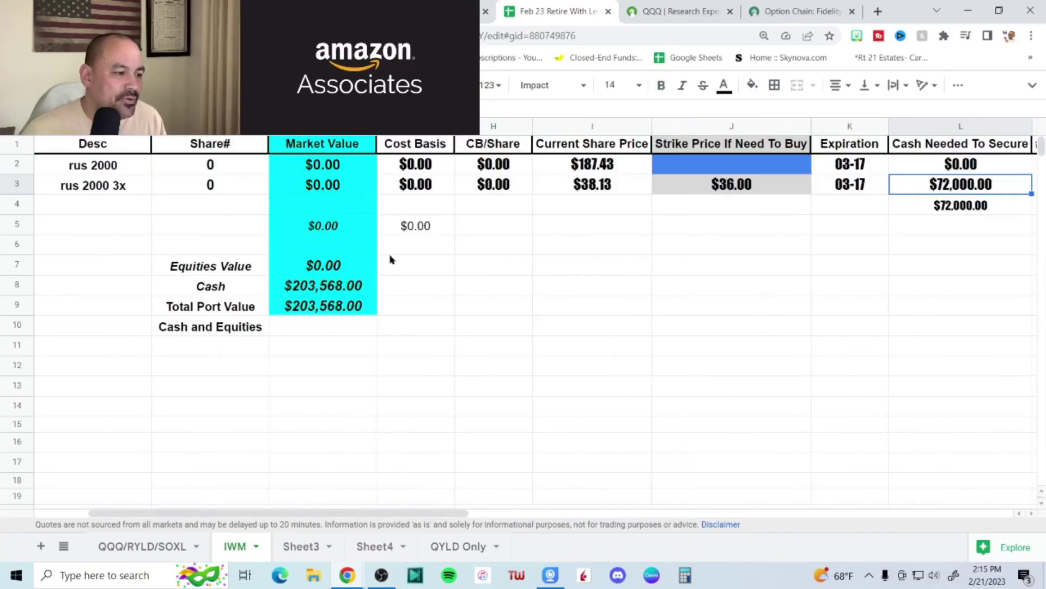
left_click(333, 293)
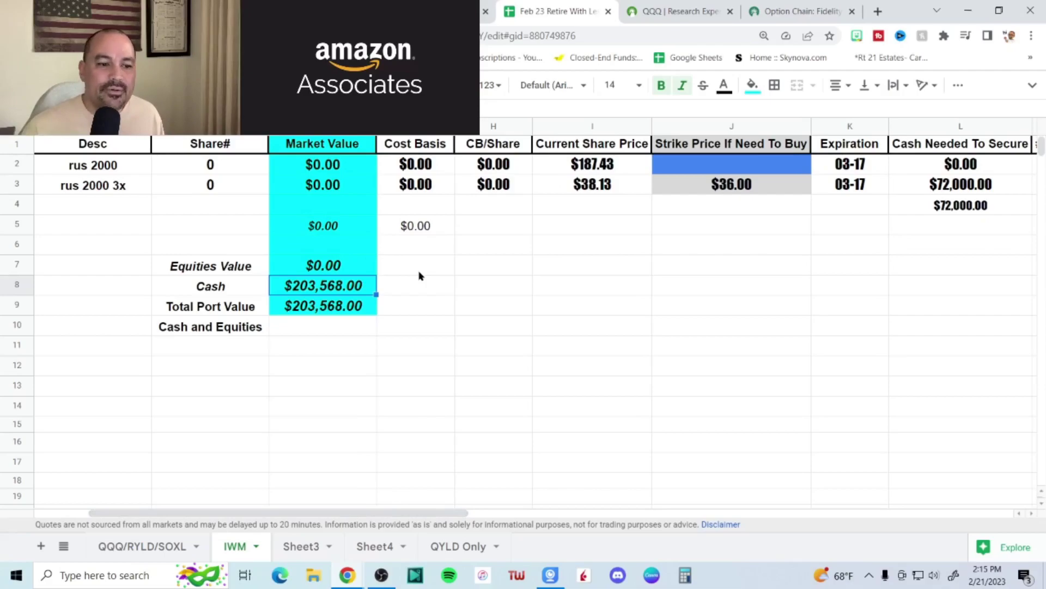
left_click(763, 172)
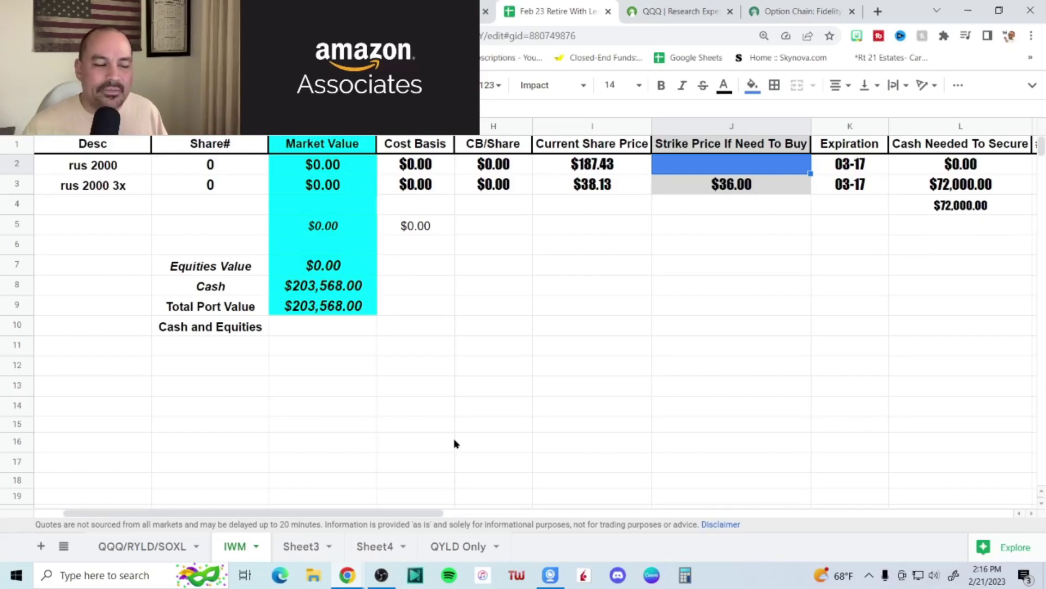
left_click_drag(341, 513, 257, 509)
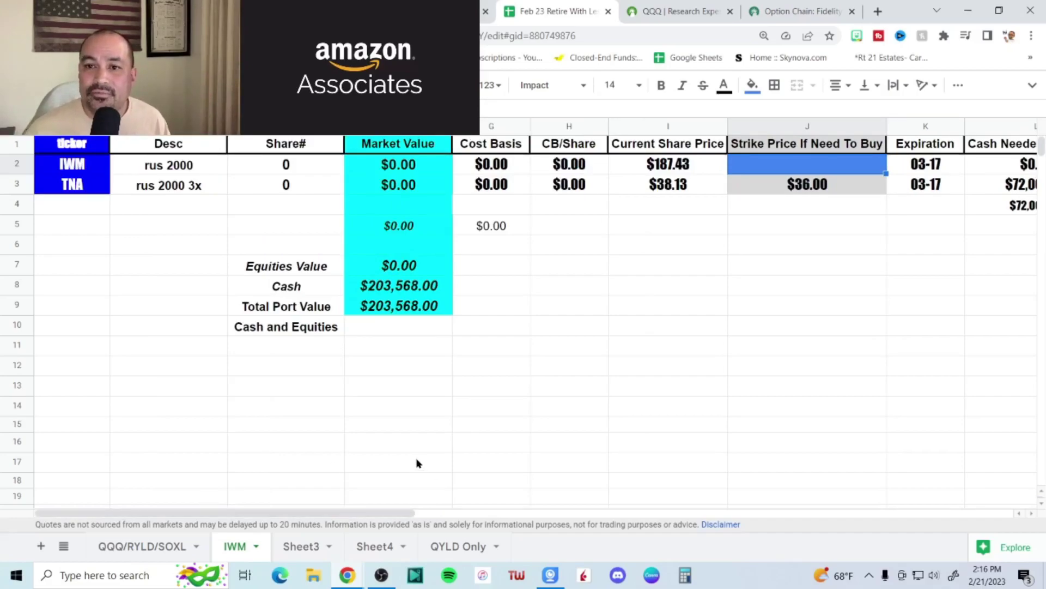
left_click(134, 546)
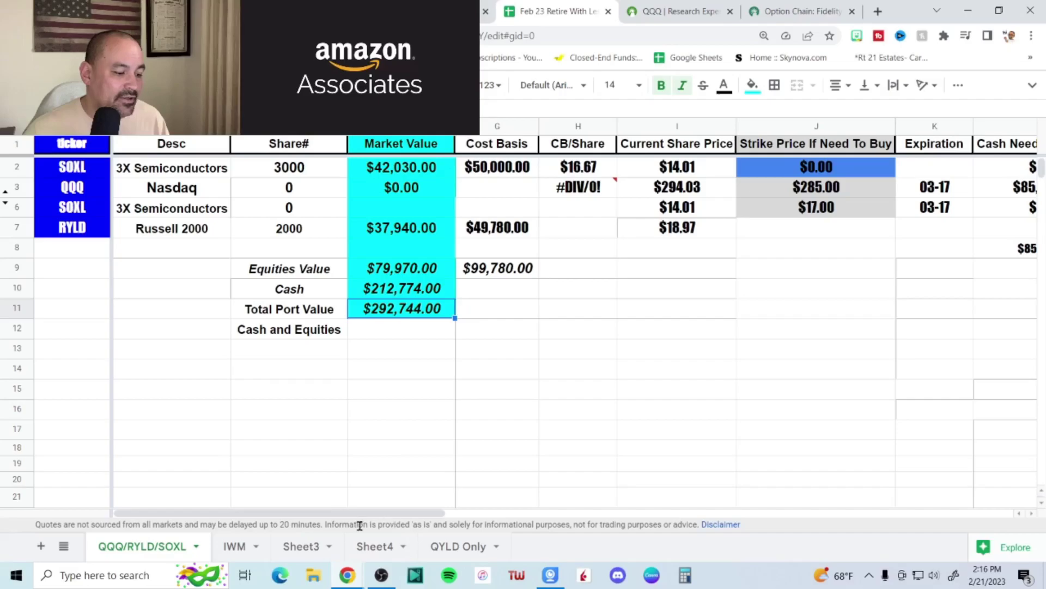
left_click_drag(358, 514, 883, 493)
left_click(704, 173)
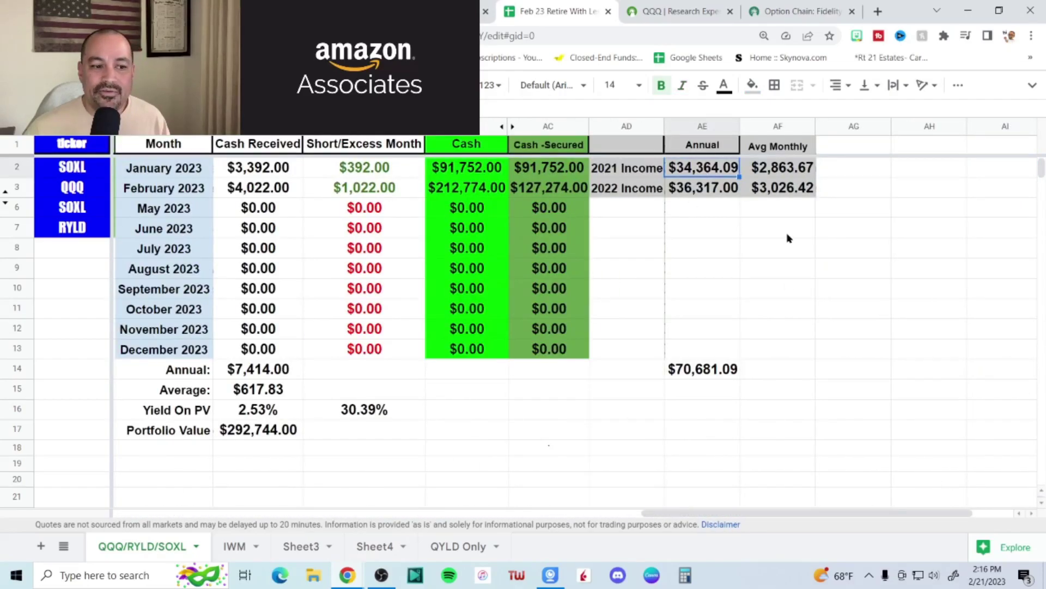
left_click(706, 195)
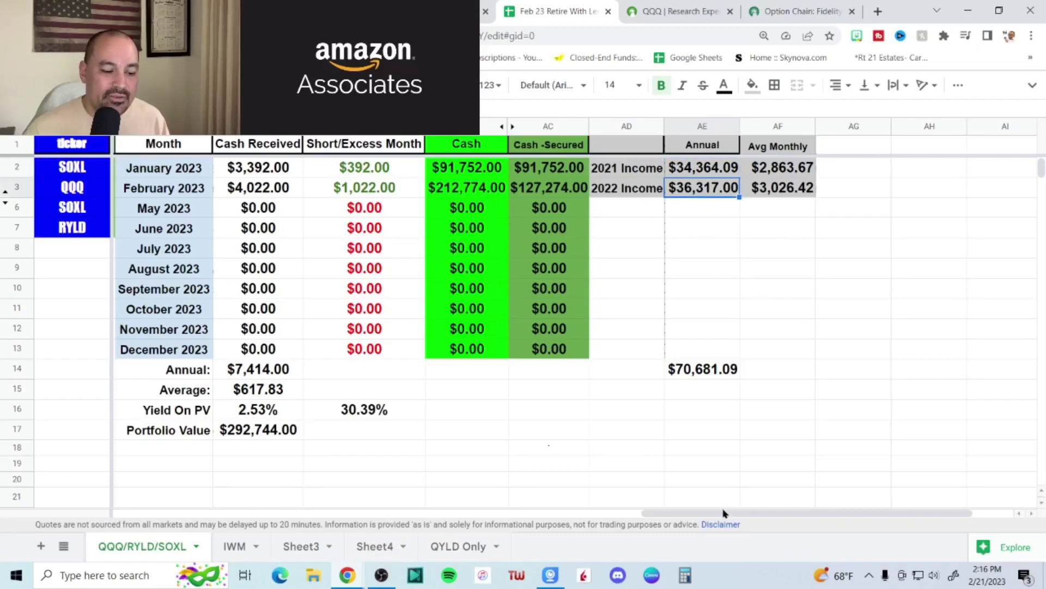
left_click_drag(710, 516, 213, 517)
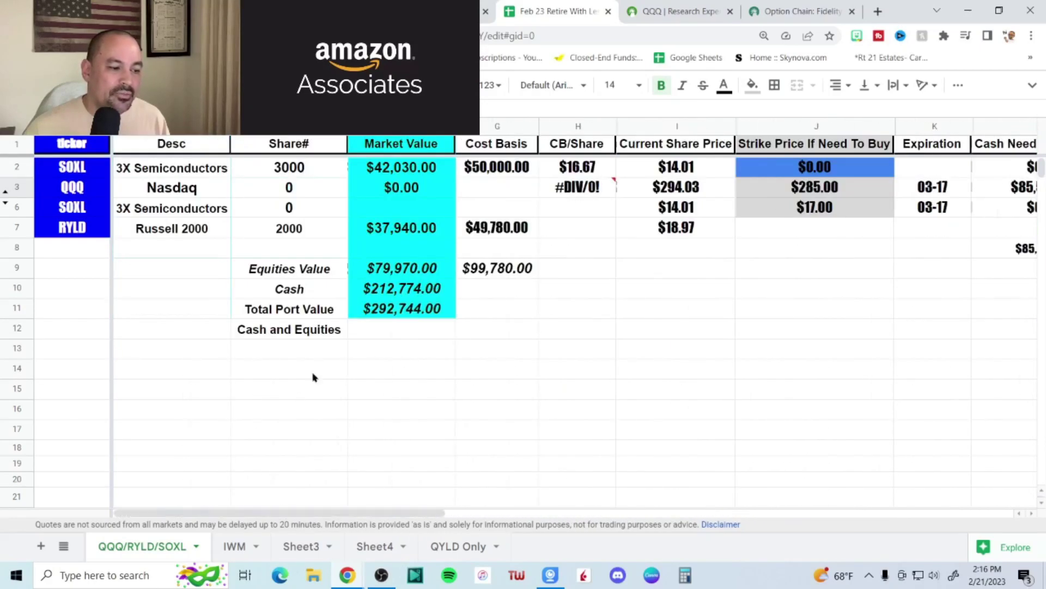
left_click(416, 312)
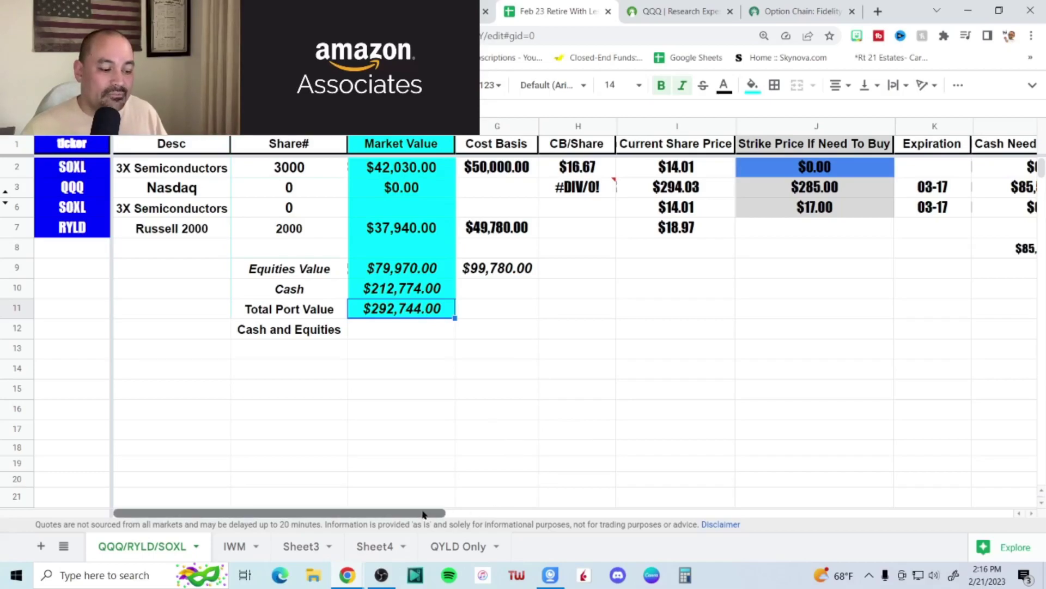
left_click_drag(423, 513, 526, 425)
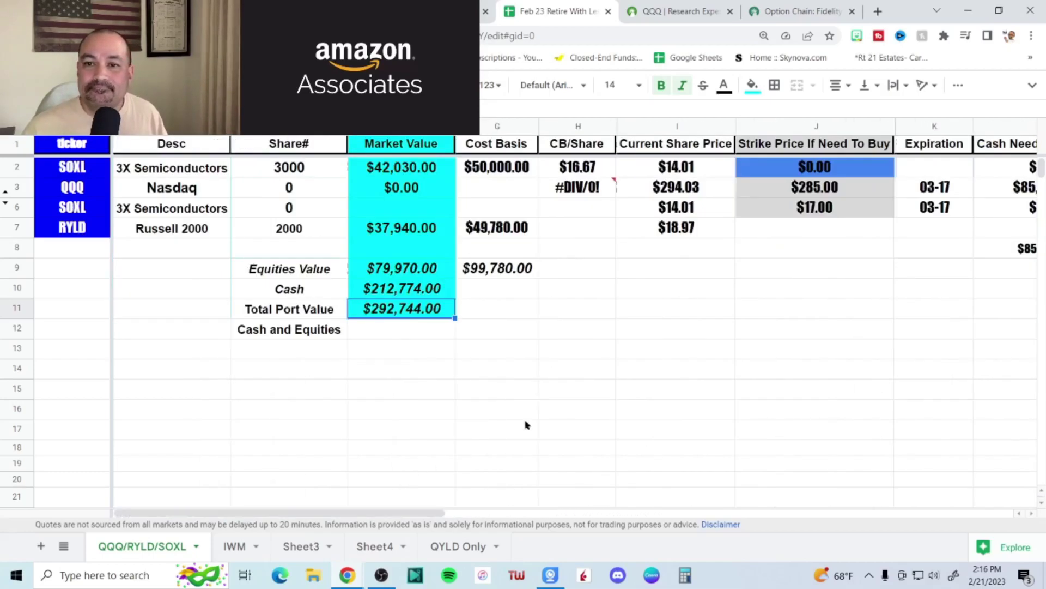
left_click(566, 397)
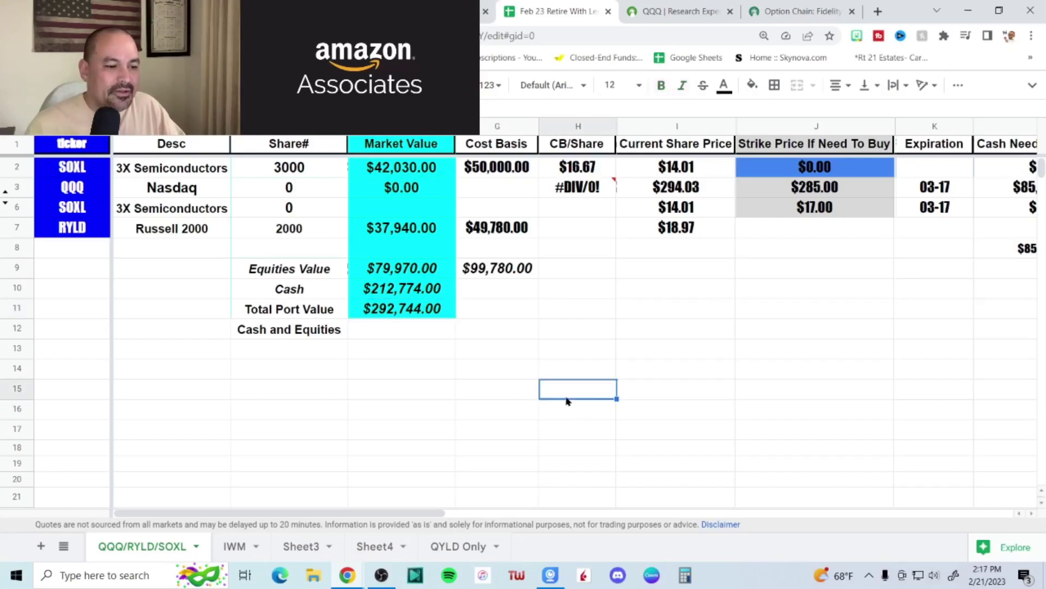